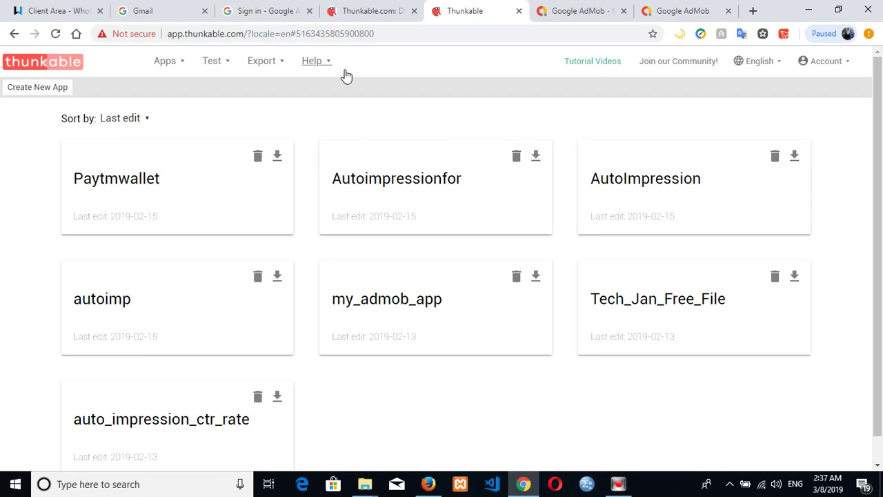
# Step: Try importing Autoimpressionfor.aia from the computer and dismiss the 'already exists' warning
pyautogui.click(187, 62)
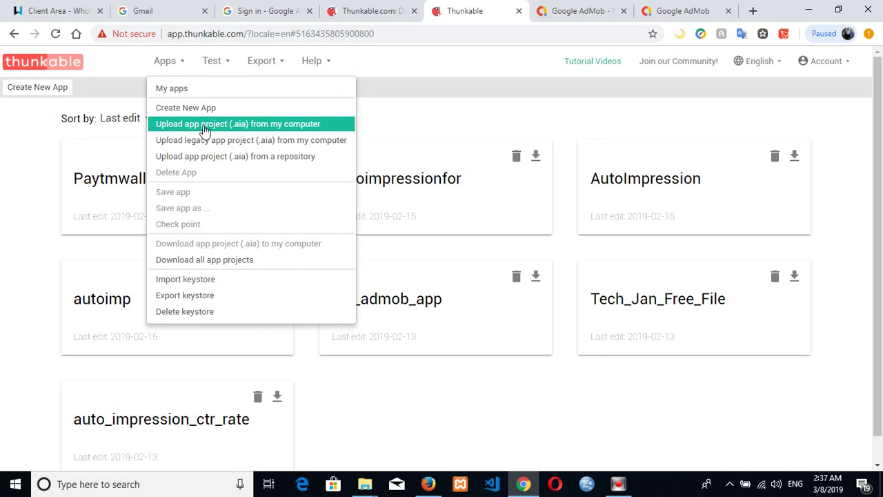
pyautogui.click(257, 125)
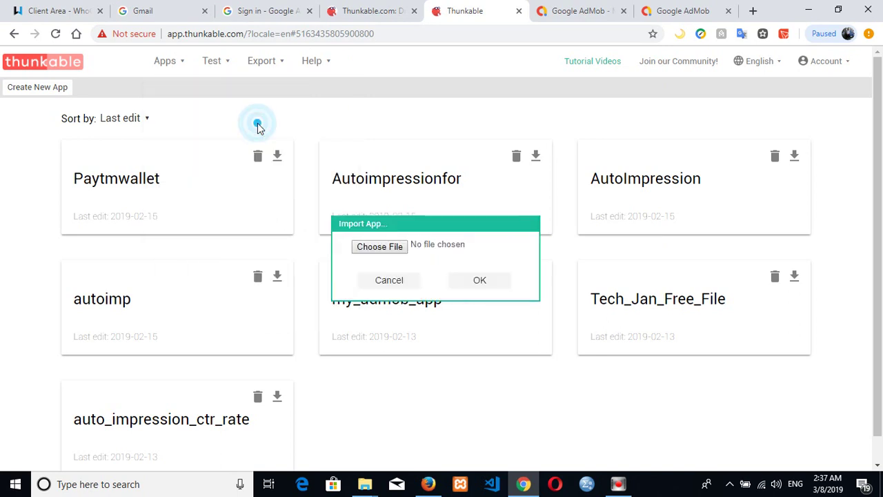
pyautogui.click(378, 249)
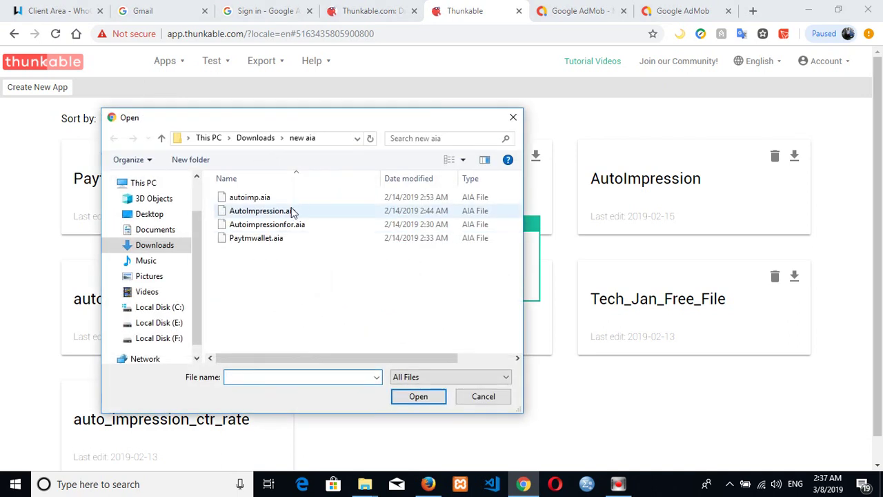
pyautogui.click(286, 227)
pyautogui.doubleClick(286, 226)
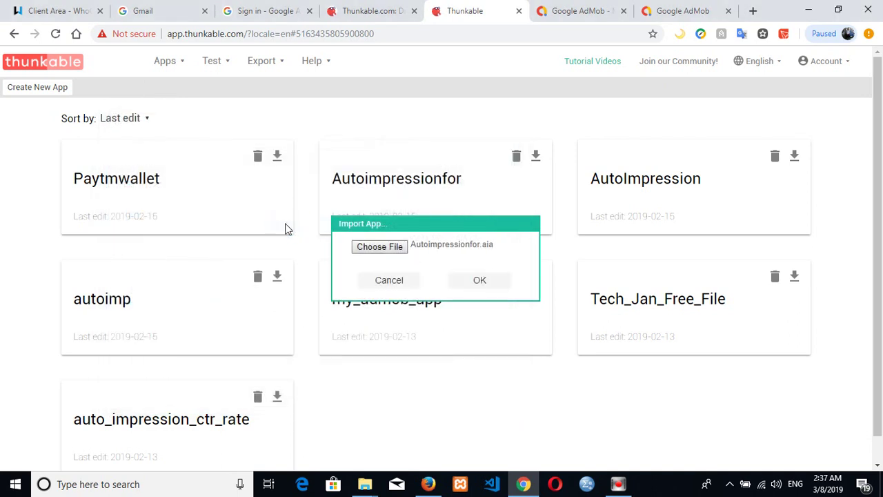
pyautogui.click(485, 285)
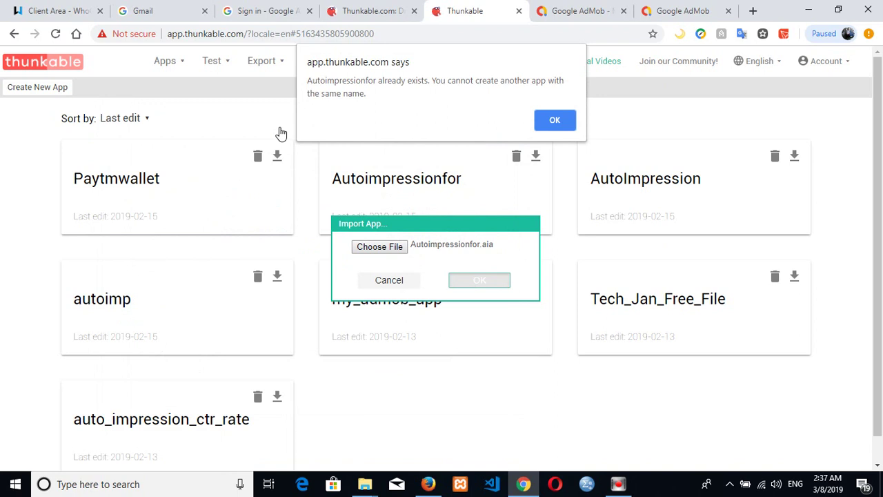
pyautogui.click(554, 124)
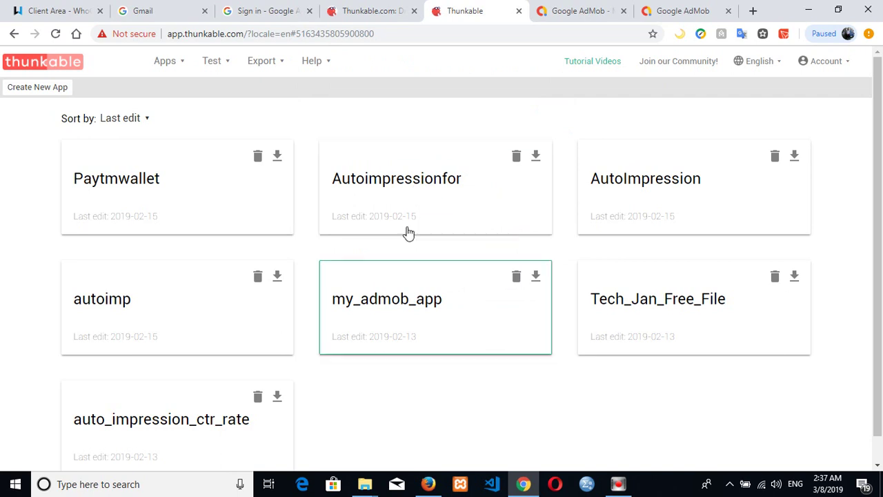
# Step: Open the Autoimpressionfor project in the designer, look over its banners, then go to the AdMob dashboard
pyautogui.click(392, 178)
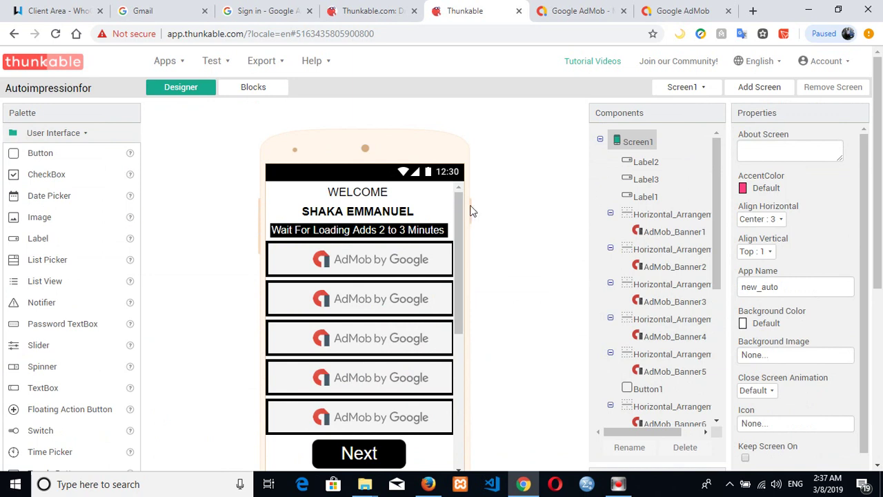
pyautogui.moveTo(462, 207); pyautogui.dragTo(466, 188)
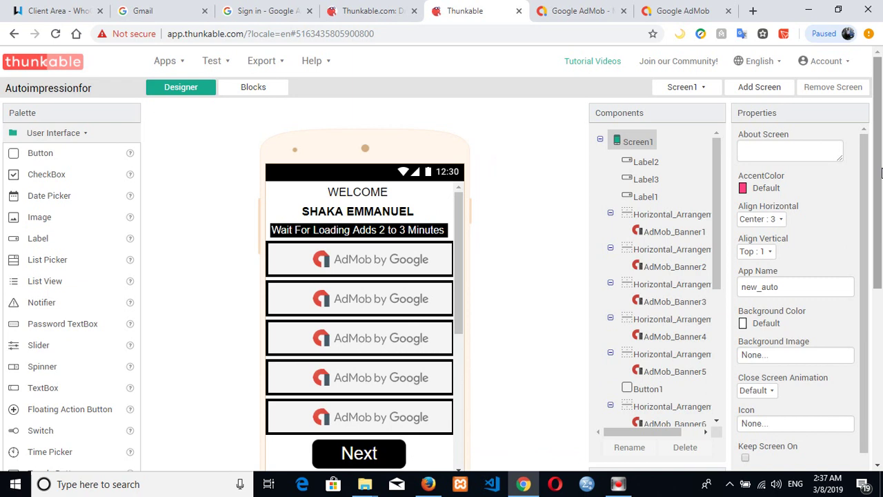
pyautogui.scroll(-1, 880, 172)
pyautogui.moveTo(717, 183); pyautogui.dragTo(712, 162)
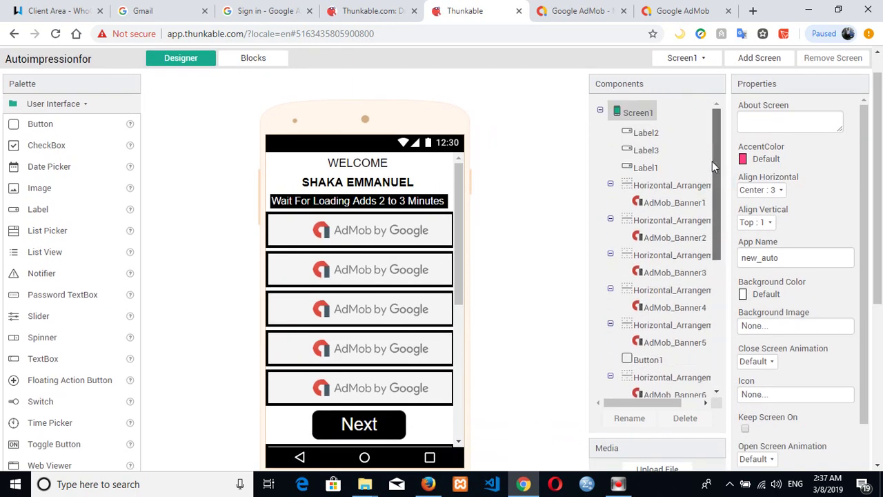
pyautogui.click(493, 143)
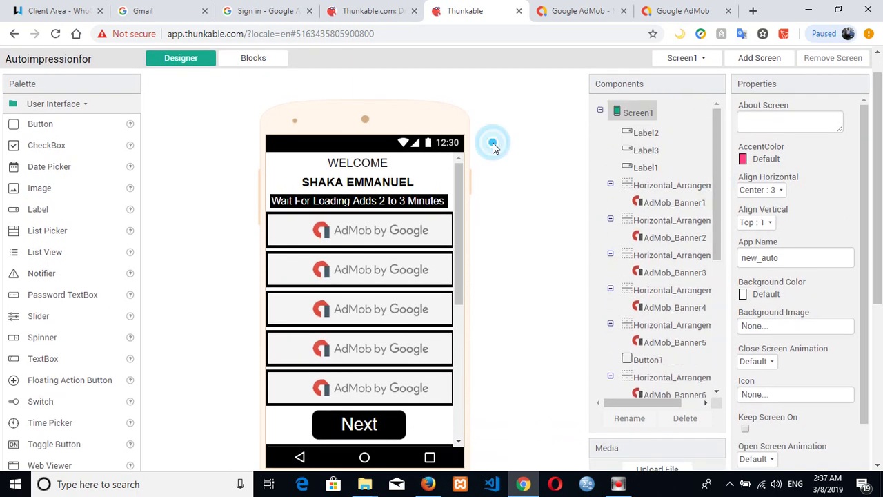
pyautogui.click(678, 8)
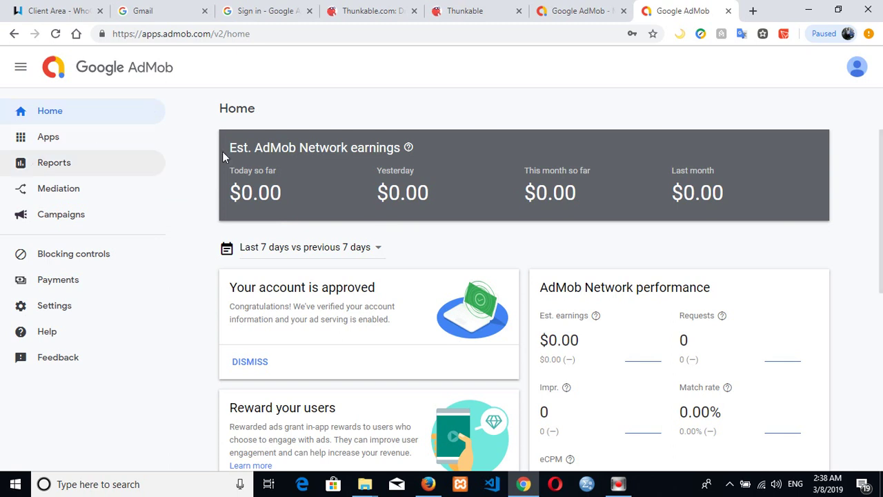
# Step: Copy the Banner ad unit ID from app1's Ad units list in AdMob
pyautogui.click(64, 135)
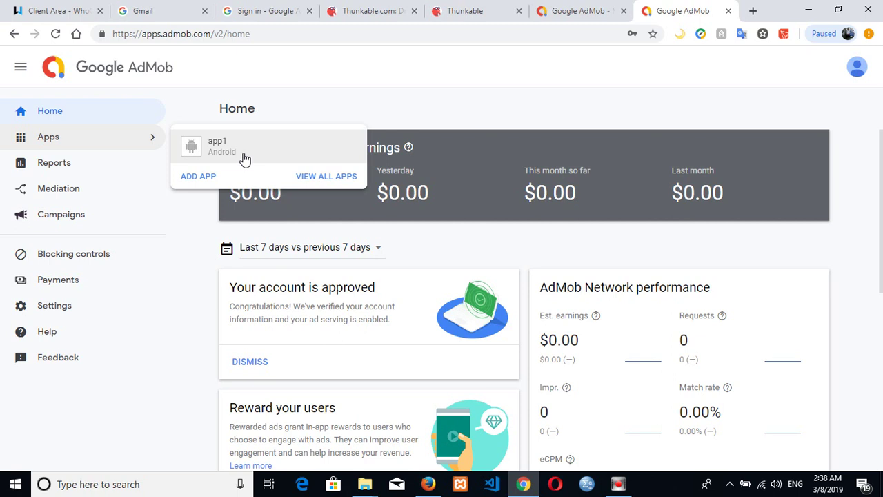
pyautogui.click(244, 158)
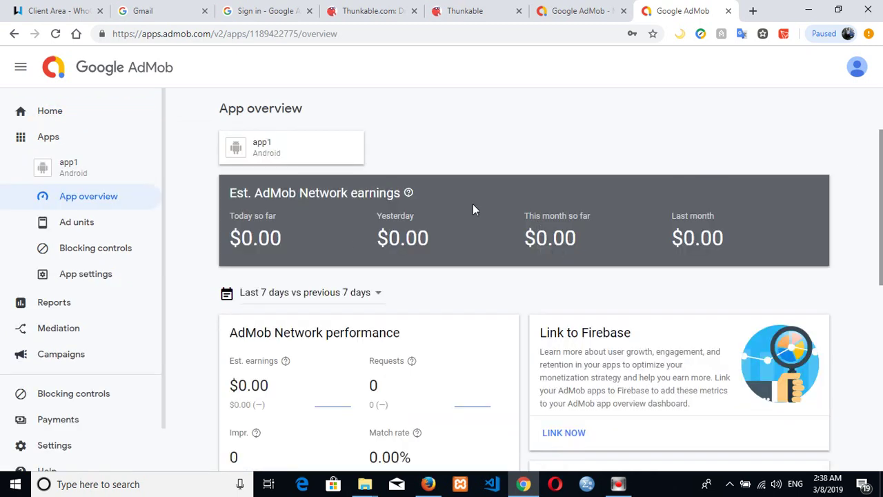
pyautogui.click(86, 222)
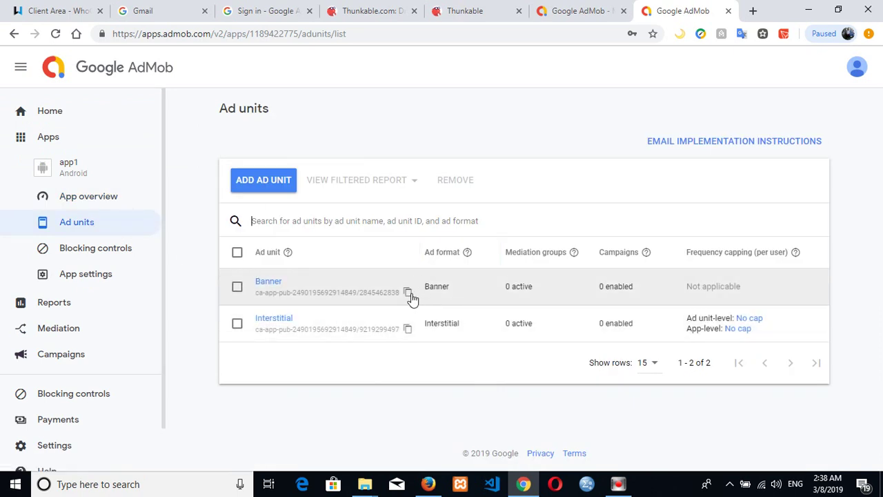
pyautogui.click(407, 293)
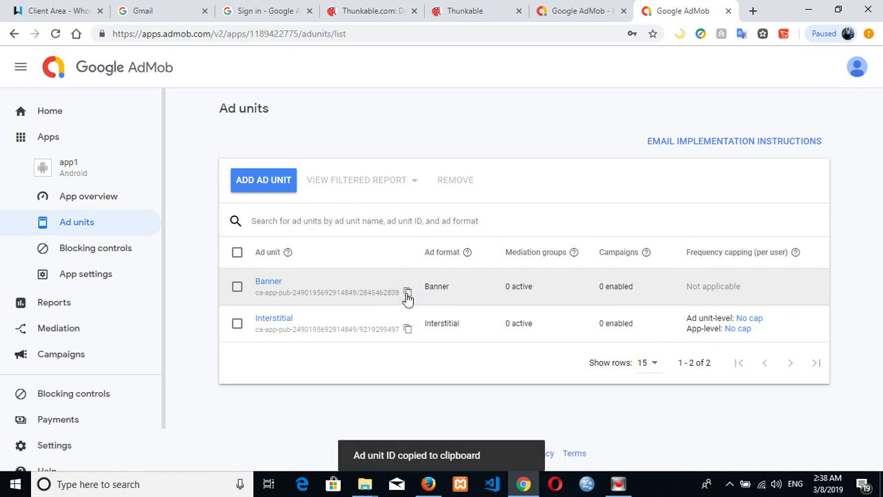
# Step: Back in Thunkable, paste the copied banner ID into AdMob_Banner1 to AdMob_Banner3's Ad Unit IDs
pyautogui.click(474, 7)
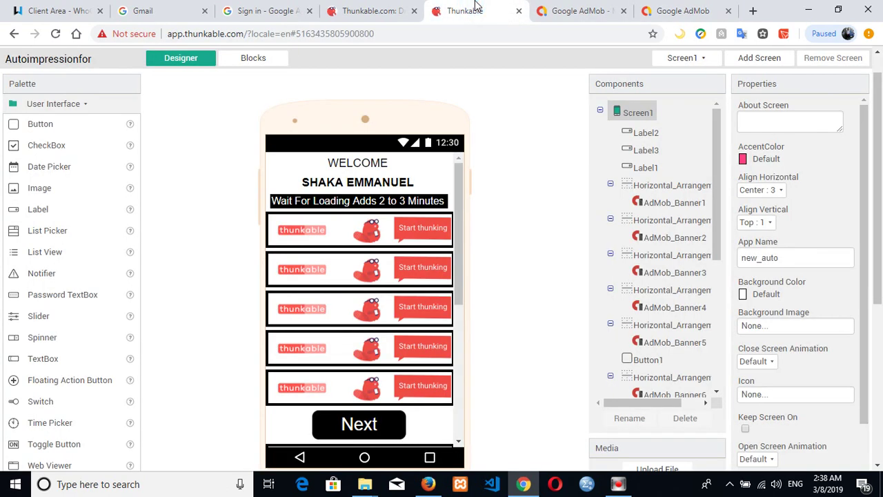
pyautogui.click(675, 200)
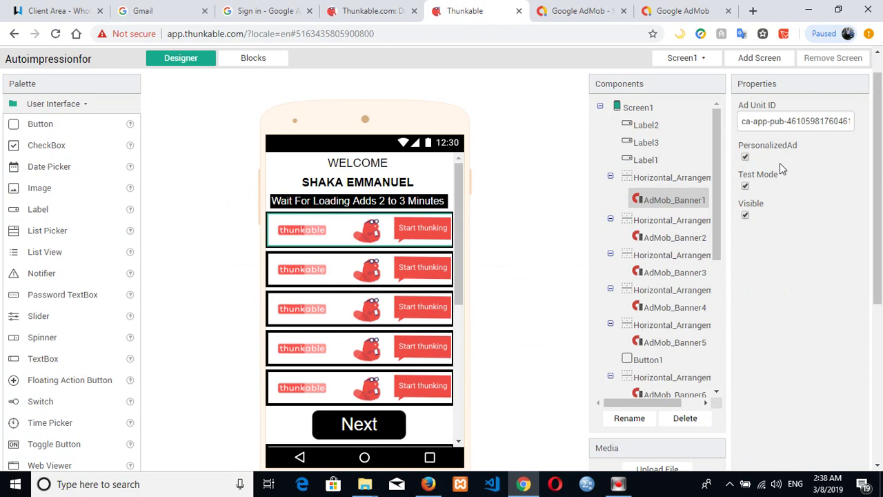
pyautogui.click(762, 122)
pyautogui.hotkey('ctrl', 'a')
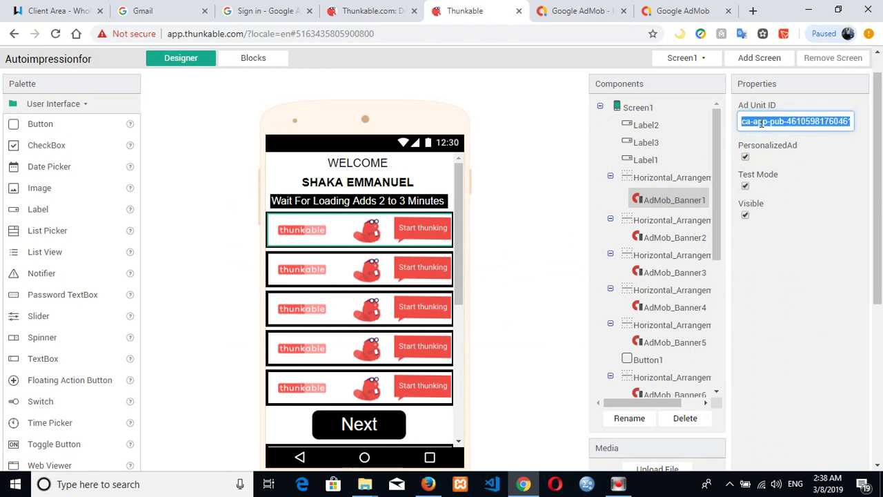
pyautogui.hotkey('ctrl', 'v')
pyautogui.click(662, 235)
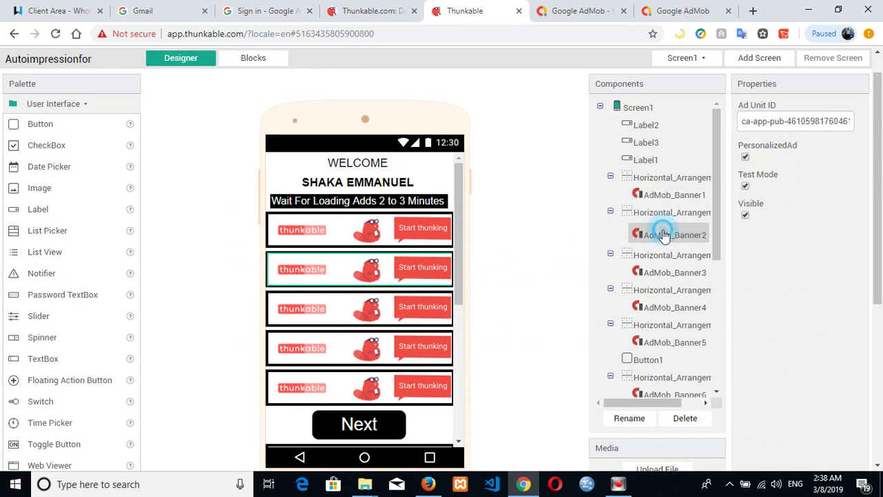
pyautogui.click(775, 120)
pyautogui.hotkey('ctrl', 'a')
pyautogui.hotkey('ctrl', 'v')
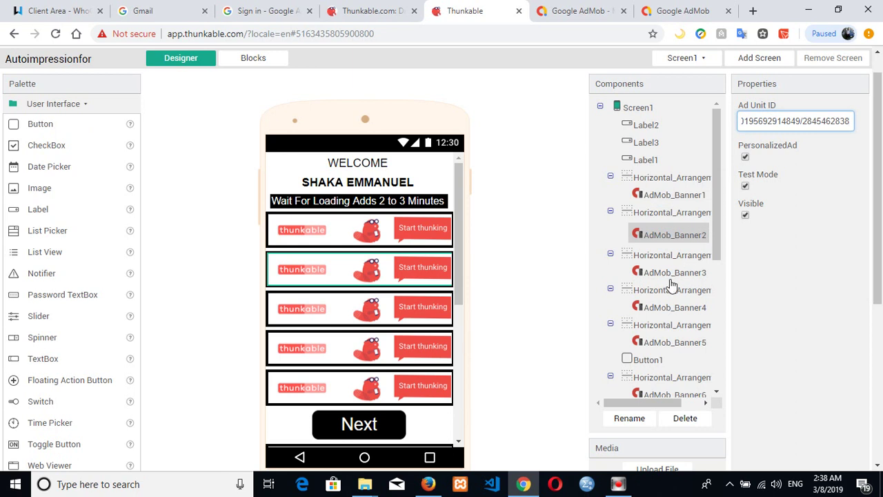
pyautogui.click(668, 276)
pyautogui.click(782, 126)
pyautogui.hotkey('ctrl', 'a')
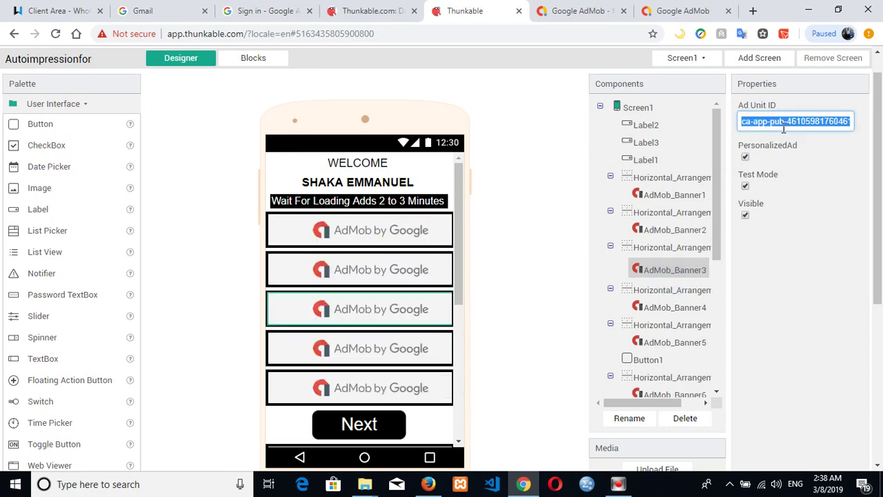
pyautogui.hotkey('ctrl', 'v')
# Step: Replace the Ad Unit IDs of AdMob_Banner4, AdMob_Banner5 and AdMob_Banner6 with the banner ID
pyautogui.click(682, 312)
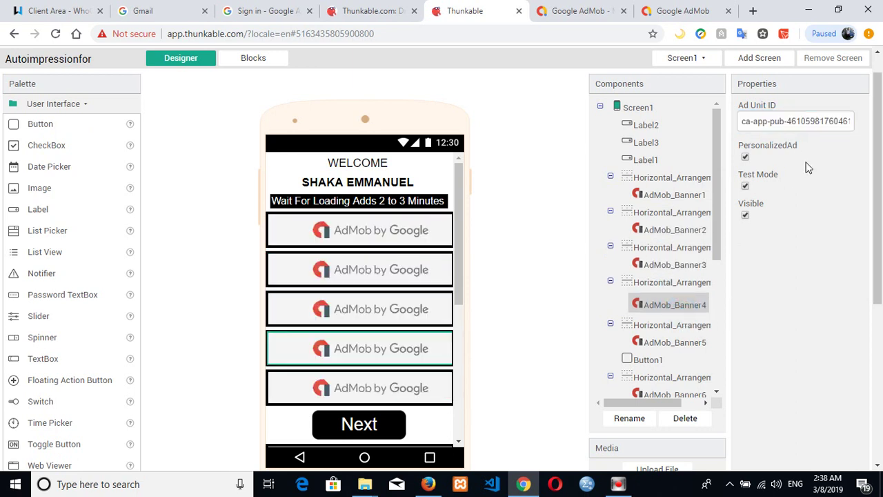
pyautogui.click(785, 127)
pyautogui.hotkey('ctrl', 'a')
pyautogui.hotkey('ctrl', 'v')
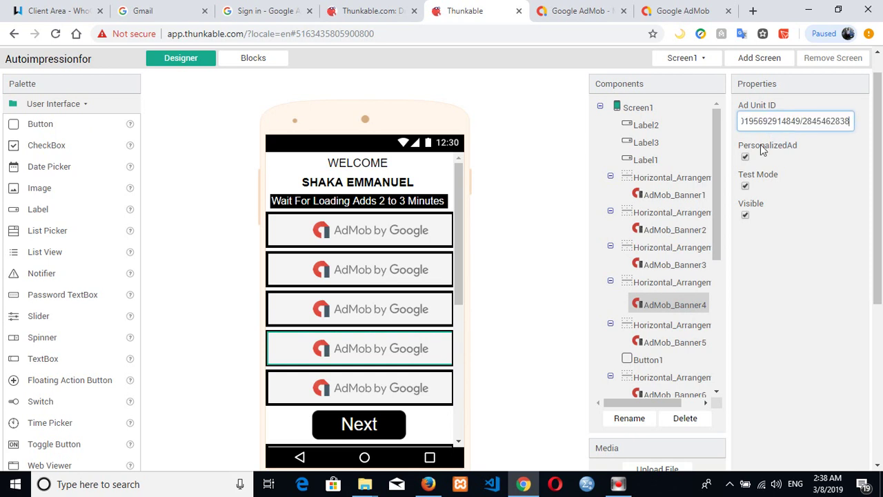
pyautogui.moveTo(716, 176); pyautogui.dragTo(716, 249)
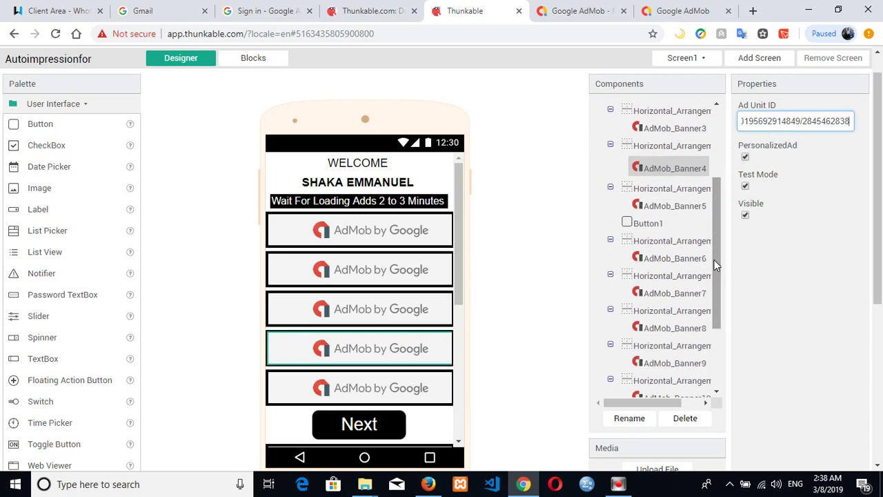
pyautogui.click(671, 205)
pyautogui.click(779, 121)
pyautogui.hotkey('ctrl', 'a')
pyautogui.hotkey('ctrl', 'v')
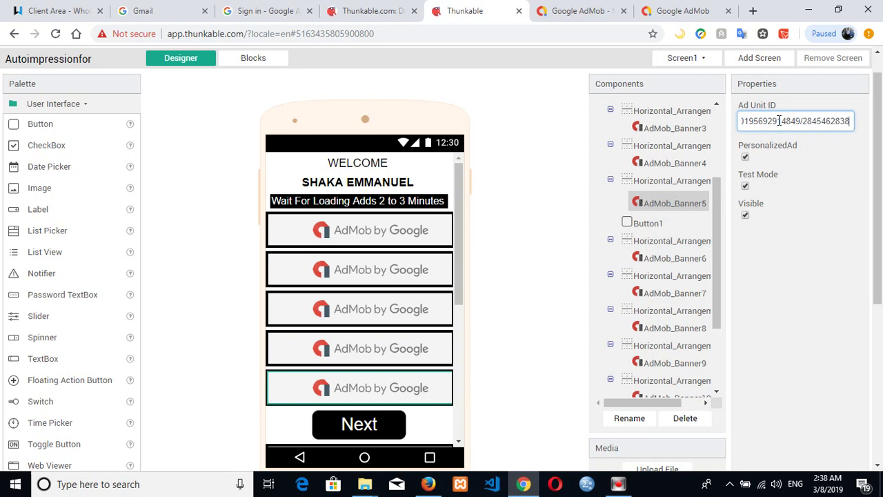
pyautogui.click(664, 256)
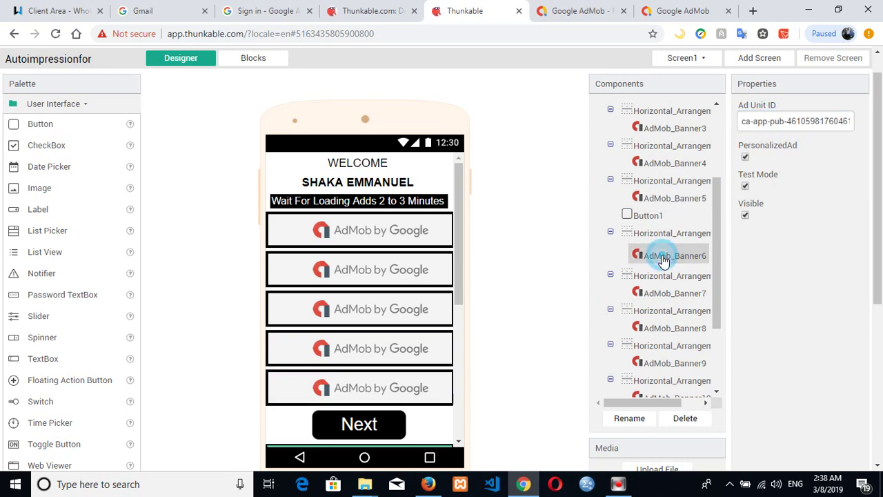
pyautogui.click(824, 118)
pyautogui.hotkey('ctrl', 'a')
pyautogui.hotkey('ctrl', 'v')
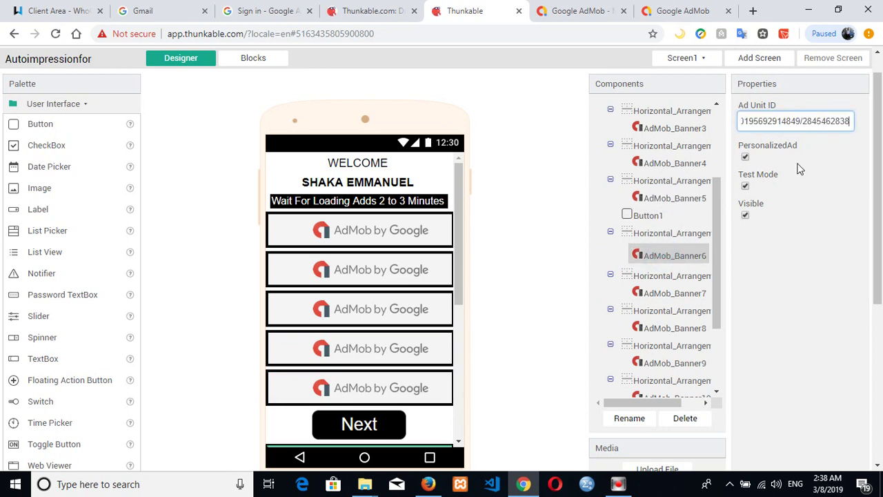
# Step: Paste the banner ID into the Ad Unit IDs of AdMob_Banner7, AdMob_Banner8 and AdMob_Banner9
pyautogui.click(671, 293)
pyautogui.click(818, 131)
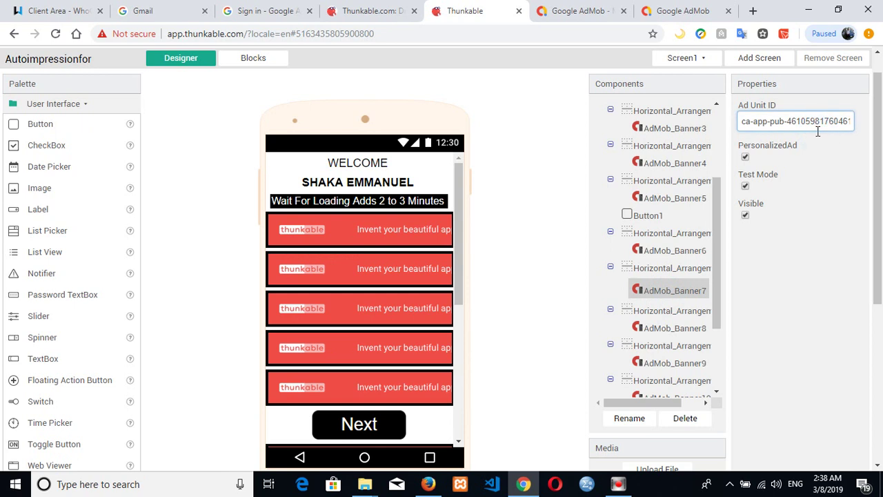
pyautogui.hotkey('ctrl', 'a')
pyautogui.hotkey('ctrl', 'v')
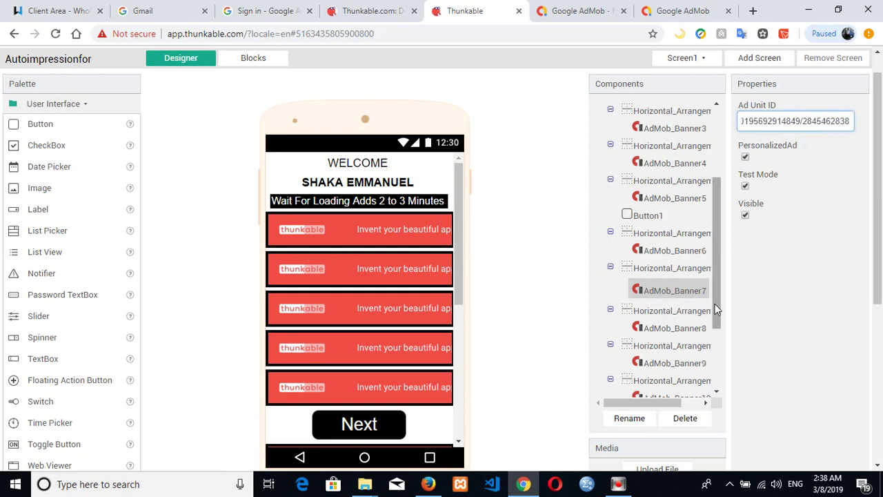
pyautogui.scroll(-3, 718, 301)
pyautogui.click(649, 237)
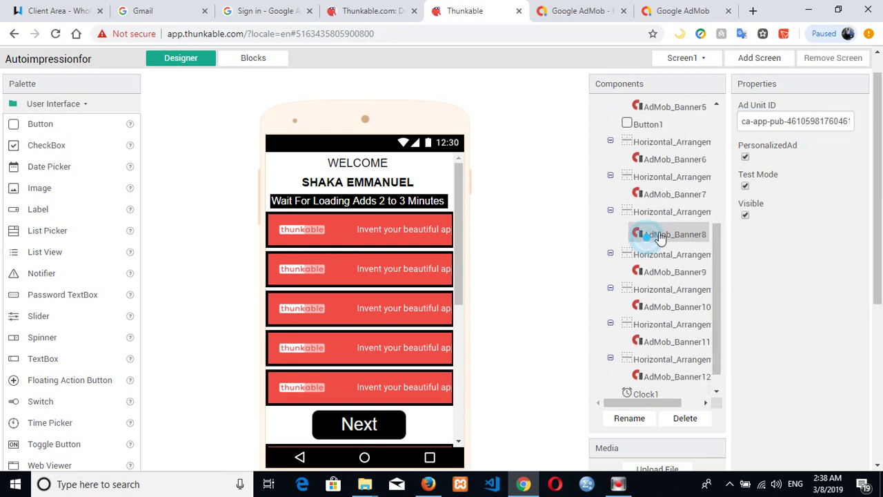
pyautogui.click(824, 121)
pyautogui.hotkey('ctrl', 'a')
pyautogui.hotkey('ctrl', 'v')
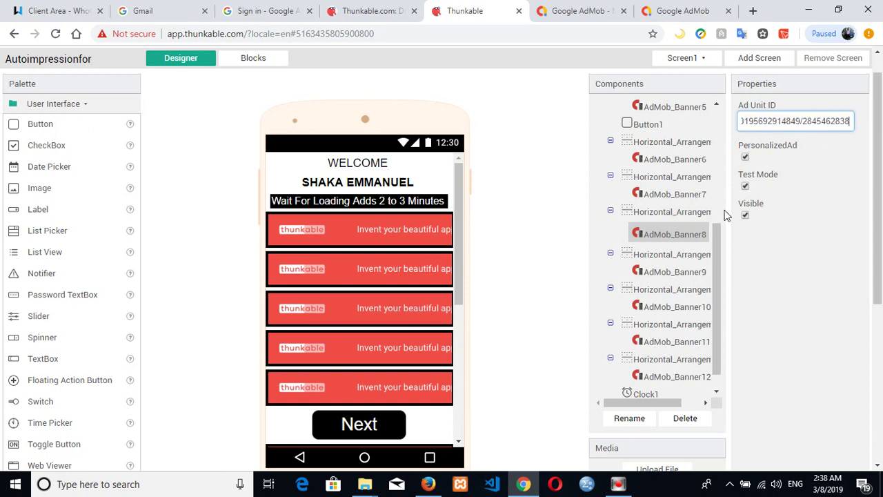
pyautogui.click(675, 267)
pyautogui.click(803, 122)
pyautogui.hotkey('ctrl', 'a')
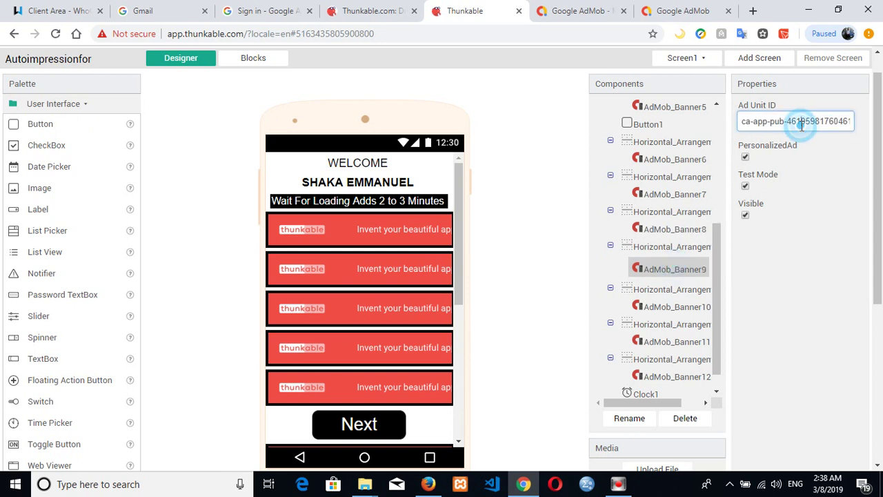
pyautogui.hotkey('ctrl', 'v')
pyautogui.click(681, 305)
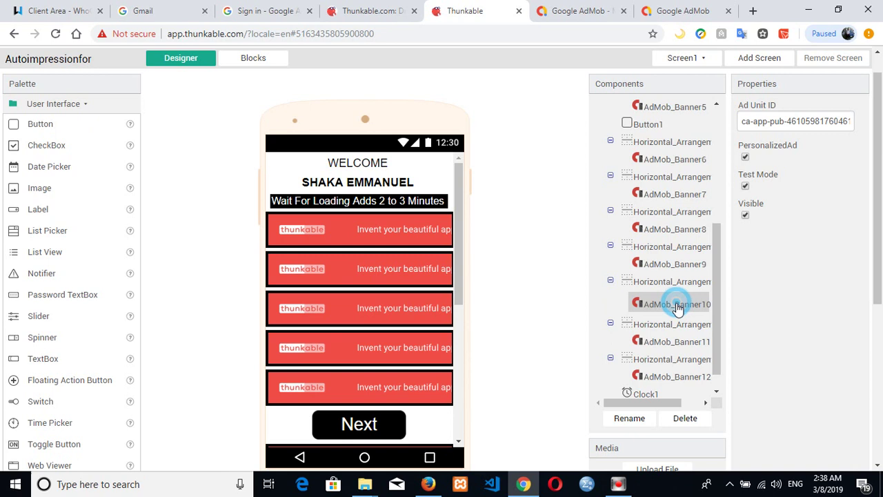
pyautogui.click(793, 121)
pyautogui.hotkey('ctrl', 'a')
pyautogui.hotkey('ctrl', 'v')
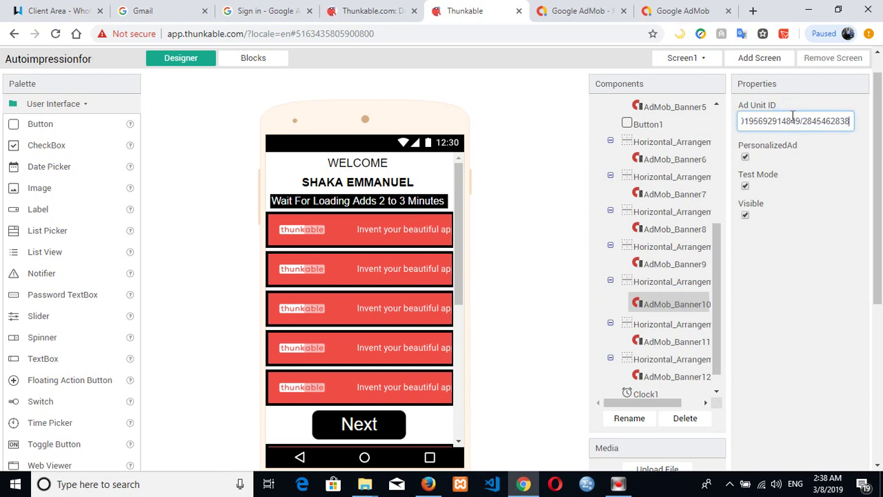
pyautogui.click(677, 340)
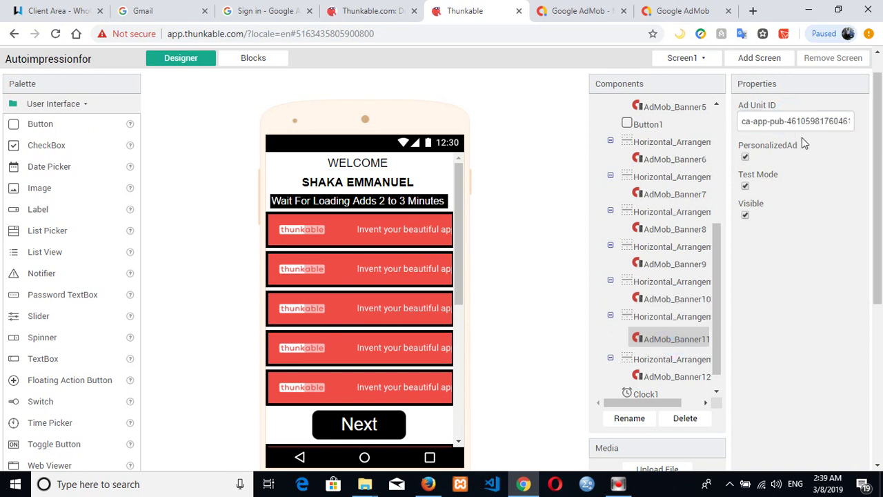
pyautogui.click(798, 122)
pyautogui.hotkey('ctrl', 'a')
pyautogui.hotkey('ctrl', 'v')
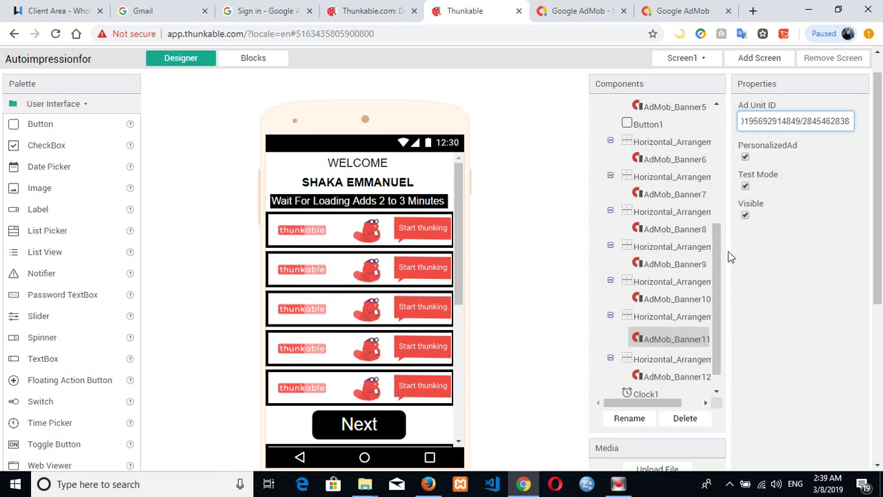
pyautogui.scroll(-1, 722, 267)
pyautogui.click(667, 355)
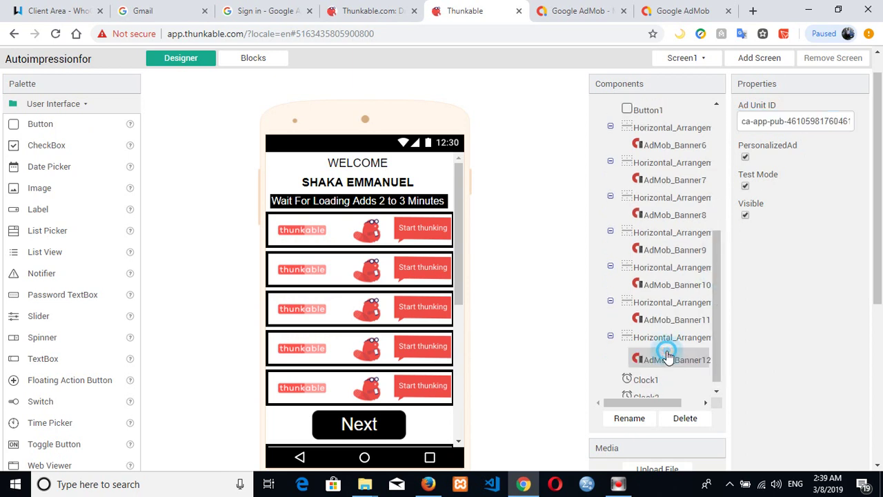
pyautogui.click(806, 121)
pyautogui.hotkey('ctrl', 'a')
pyautogui.hotkey('ctrl', 'v')
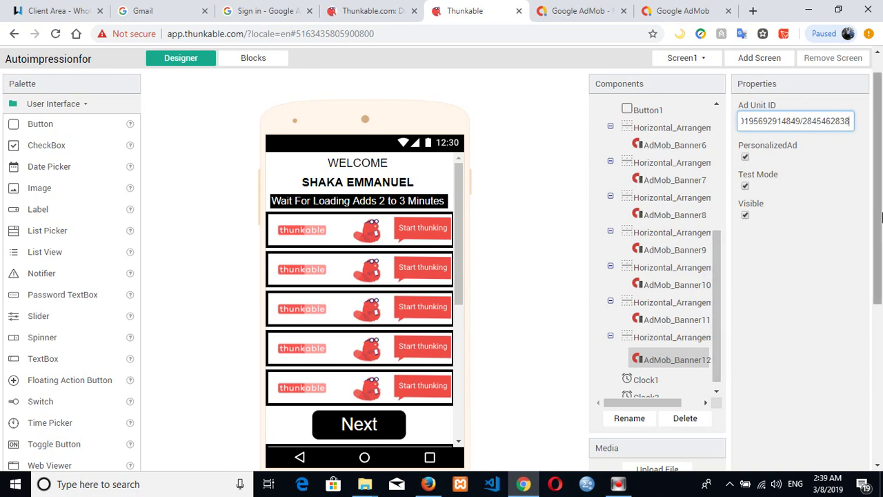
pyautogui.moveTo(720, 242); pyautogui.dragTo(714, 266)
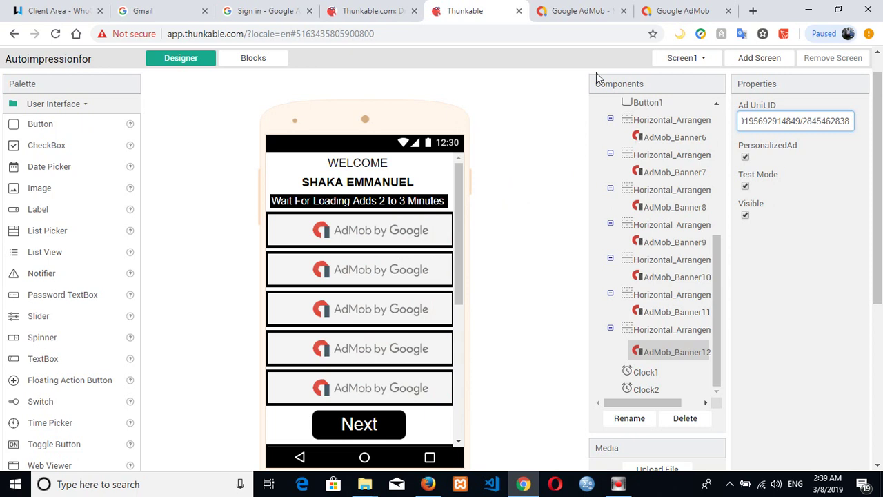
pyautogui.moveTo(715, 272); pyautogui.dragTo(710, 110)
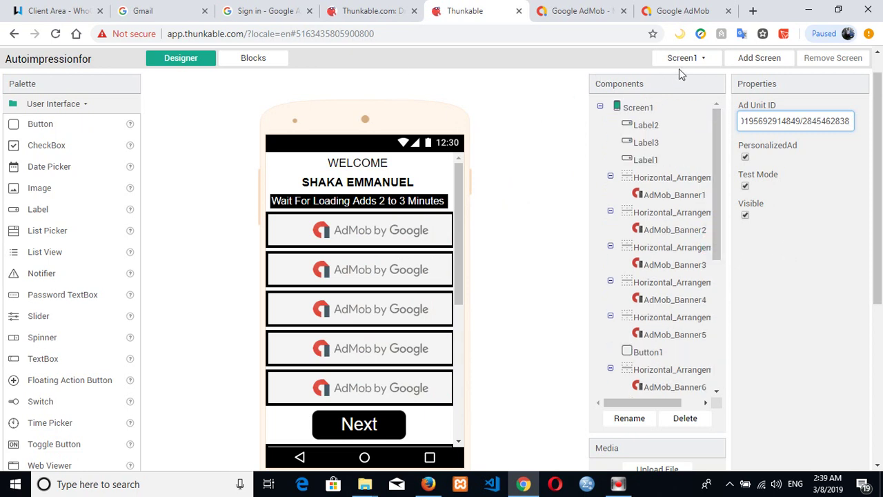
pyautogui.scroll(1, 413, 66)
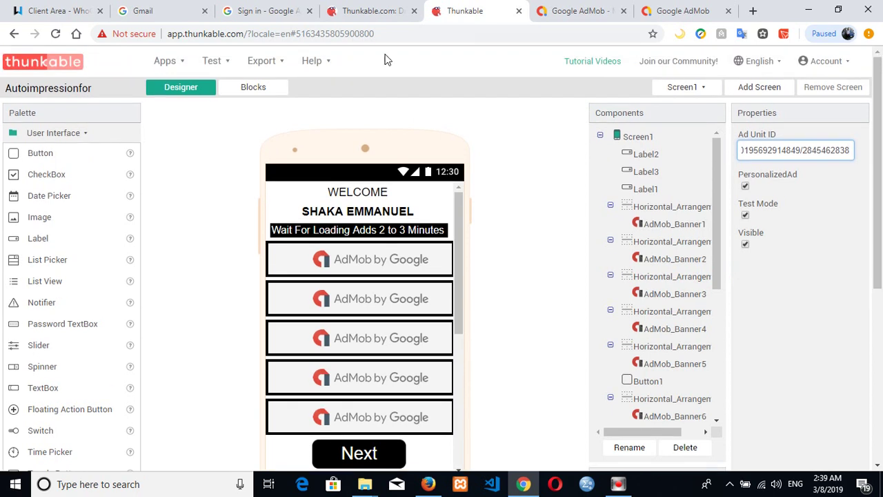
# Step: Save the Autoimpressionfor project and switch the designer to Screen2
pyautogui.click(185, 61)
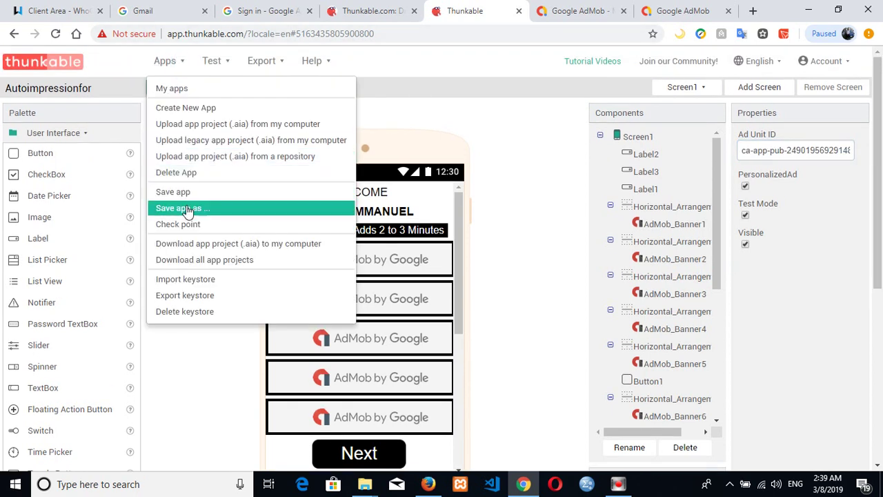
pyautogui.click(181, 197)
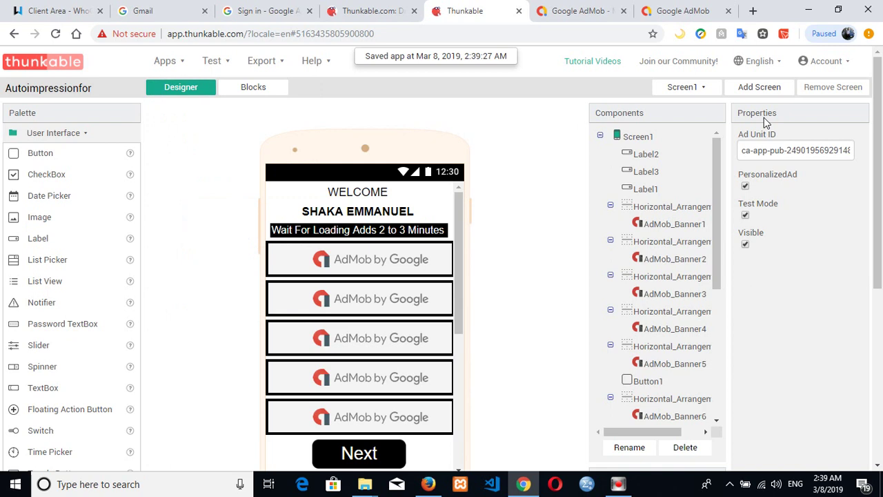
pyautogui.click(705, 84)
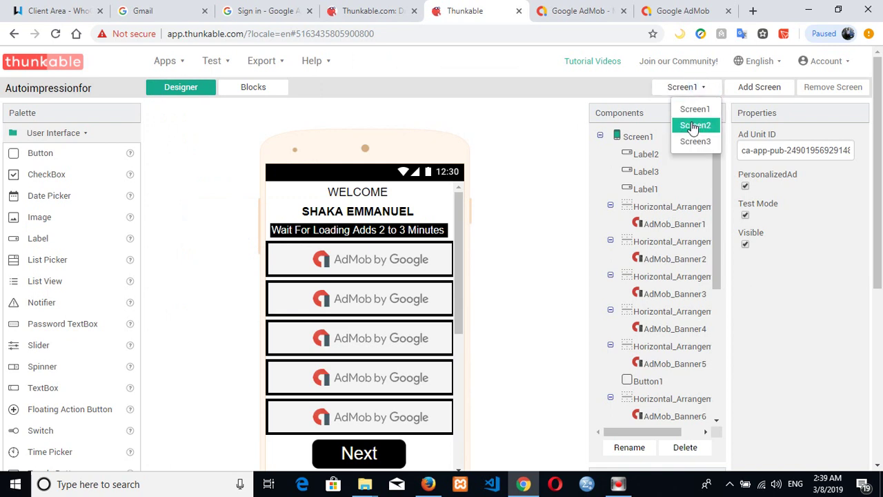
pyautogui.click(691, 125)
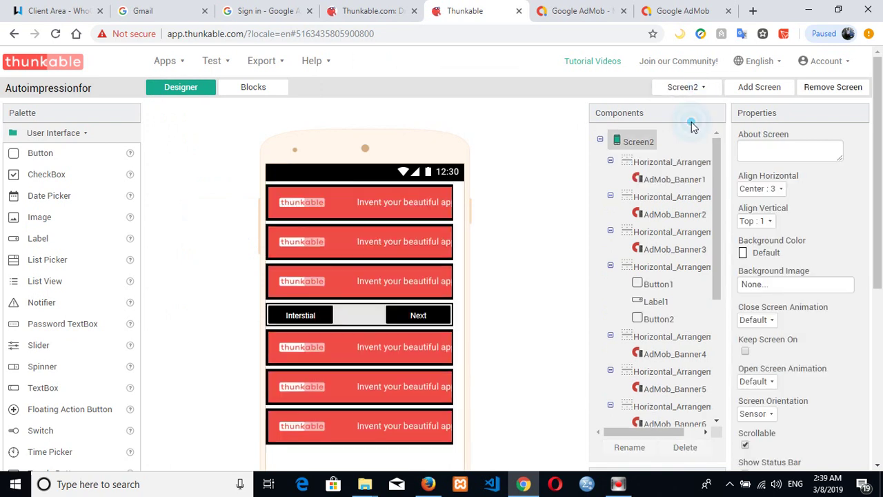
# Step: Replace Screen2's AdMob_Banner1 Ad Unit ID with the copied banner ID
pyautogui.click(686, 178)
pyautogui.click(767, 150)
pyautogui.hotkey('ctrl', 'a')
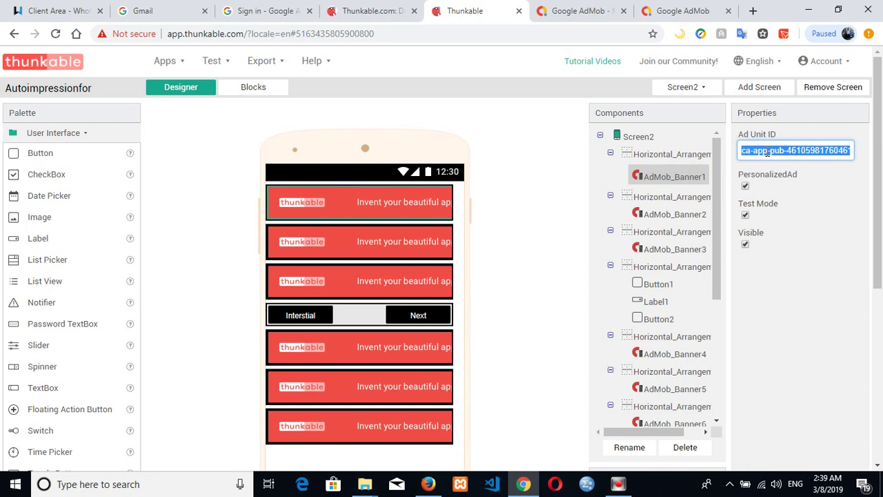
pyautogui.press('End')
# Step: Paste the banner ID into Screen2's AdMob_Banner2 and AdMob_Banner3 Ad Unit IDs
pyautogui.click(688, 213)
pyautogui.click(792, 150)
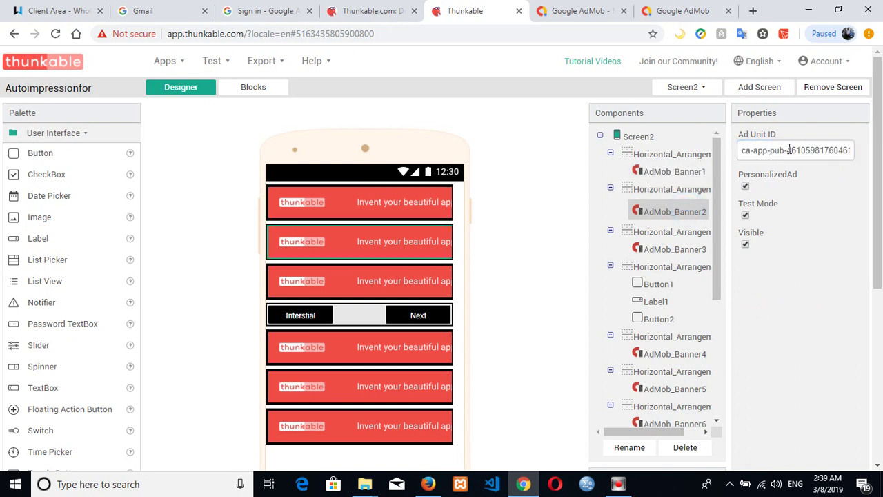
pyautogui.hotkey('ctrl', 'a')
pyautogui.hotkey('ctrl', 'v')
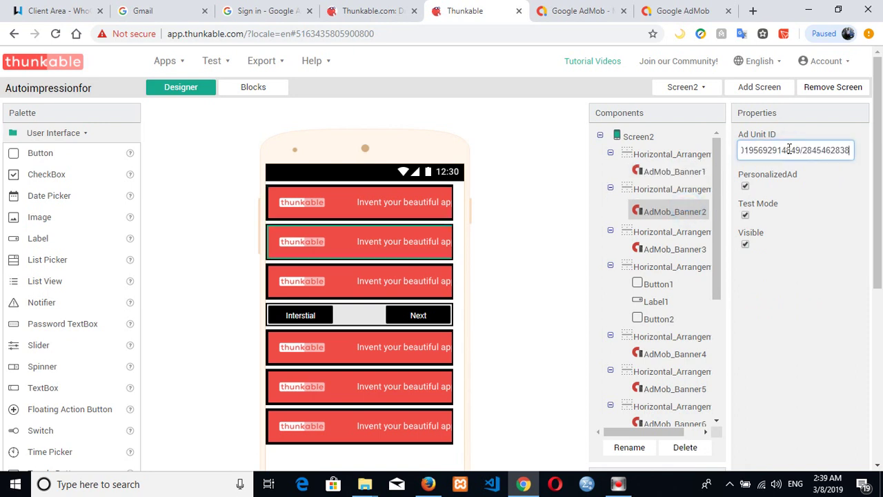
pyautogui.click(675, 254)
pyautogui.click(761, 152)
pyautogui.hotkey('ctrl', 'a')
pyautogui.hotkey('ctrl', 'v')
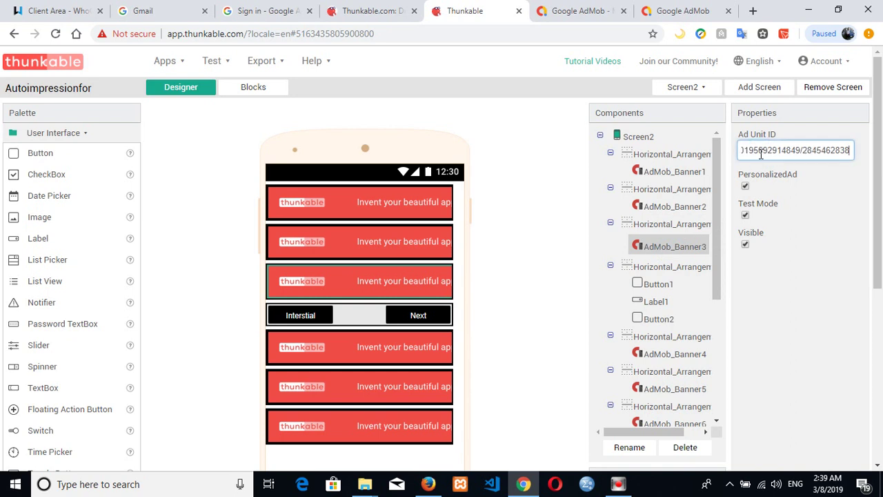
pyautogui.moveTo(719, 278); pyautogui.dragTo(716, 323)
pyautogui.click(672, 273)
pyautogui.click(761, 152)
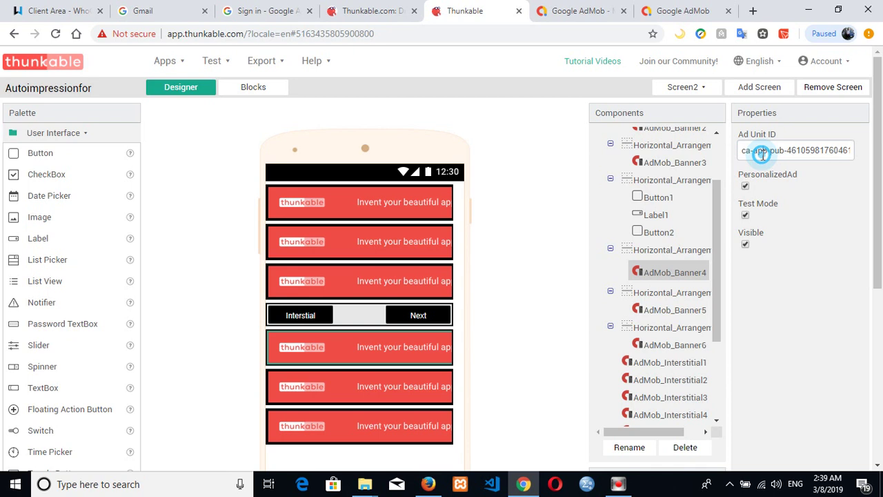
pyautogui.hotkey('ctrl', 'a')
pyautogui.hotkey('ctrl', 'v')
pyautogui.click(659, 307)
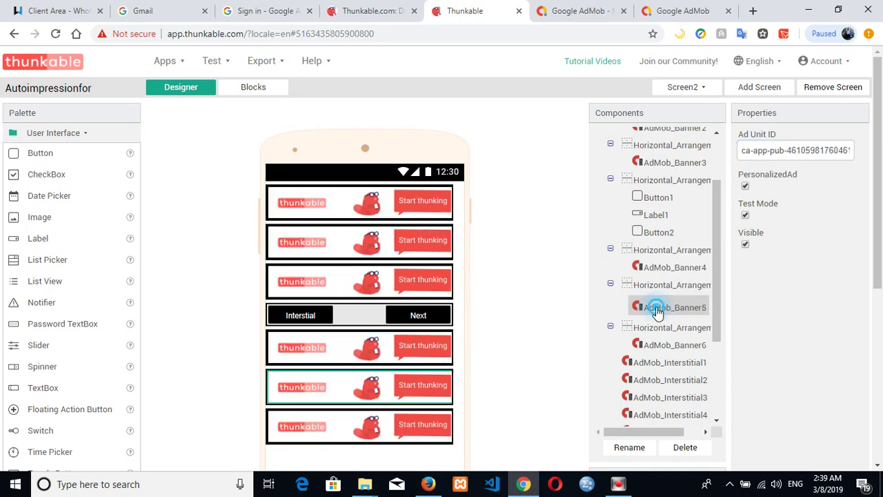
pyautogui.click(764, 151)
pyautogui.hotkey('ctrl', 'a')
pyautogui.hotkey('ctrl', 'v')
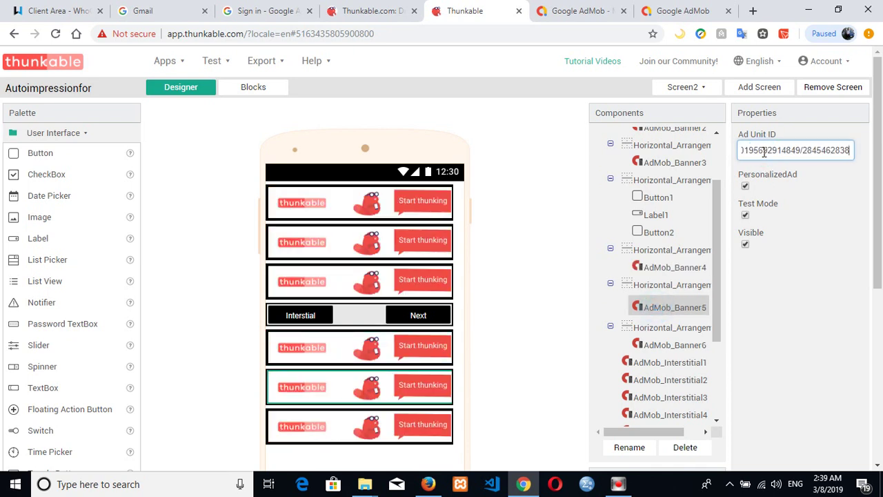
pyautogui.click(666, 345)
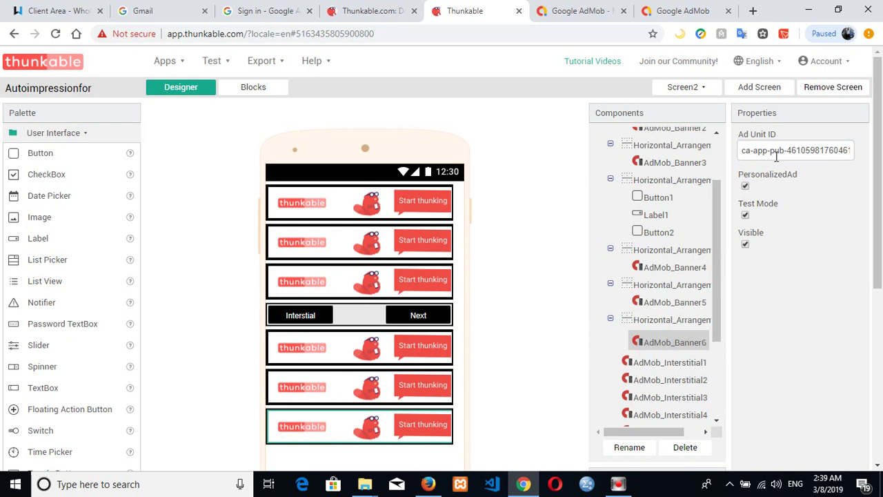
pyautogui.click(772, 153)
pyautogui.hotkey('ctrl', 'a')
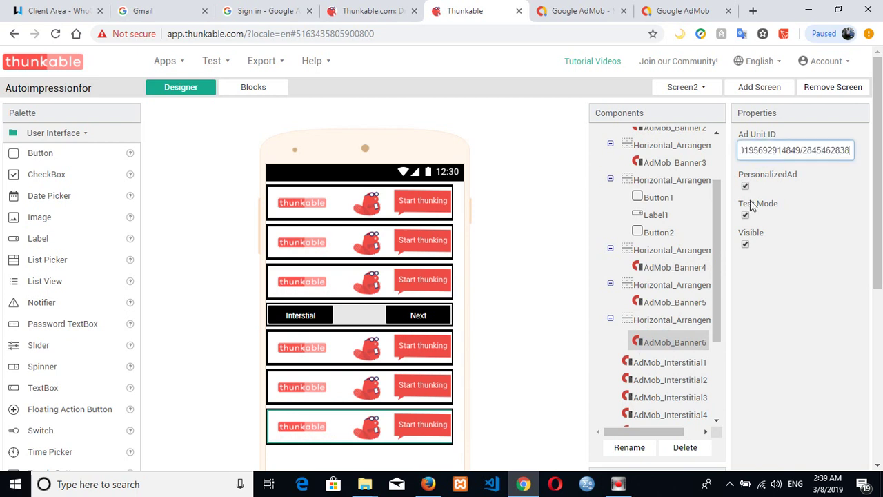
pyautogui.moveTo(718, 256); pyautogui.dragTo(713, 321)
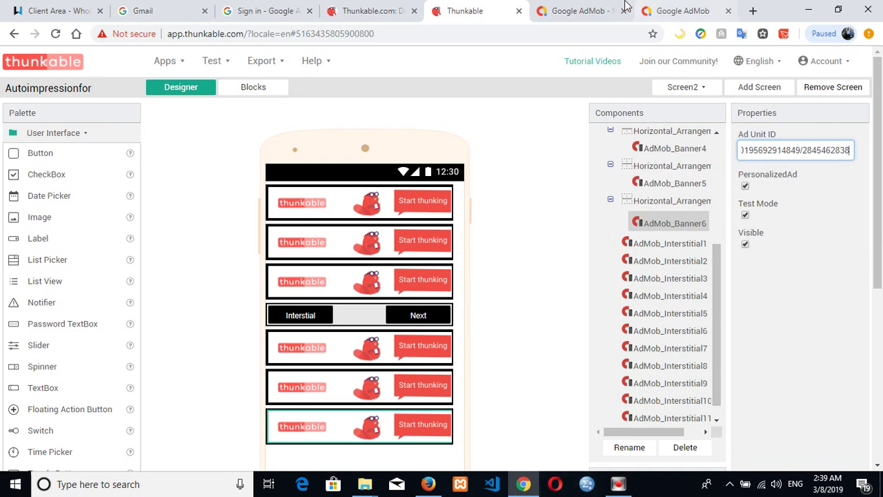
# Step: Copy the Interstitial ad unit ID from AdMob's Ad units list and return to Screen2's designer
pyautogui.click(593, 6)
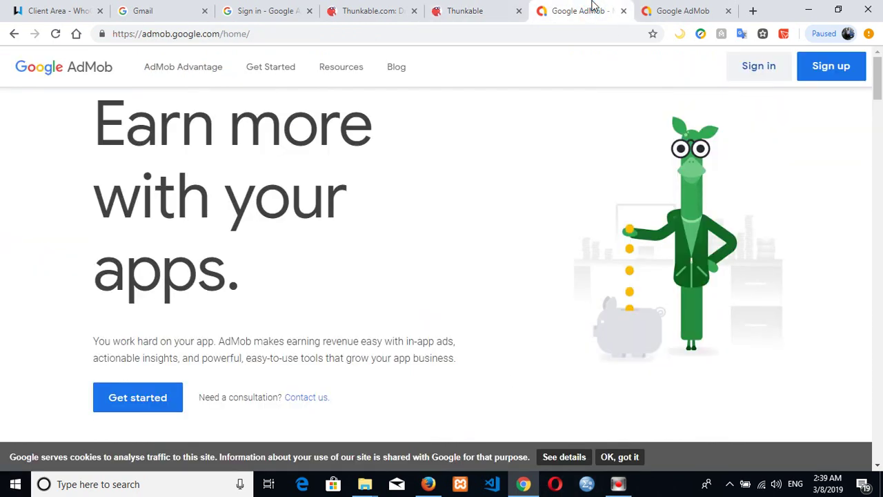
pyautogui.click(668, 8)
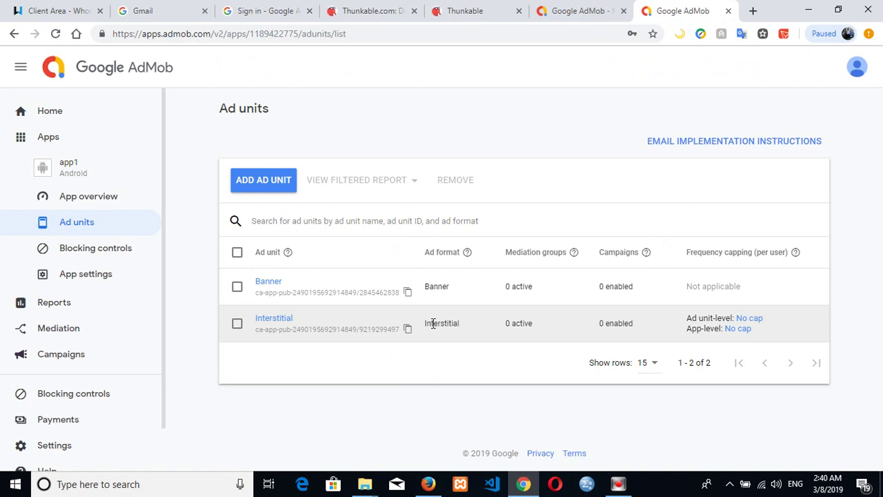
pyautogui.click(407, 329)
pyautogui.click(359, 9)
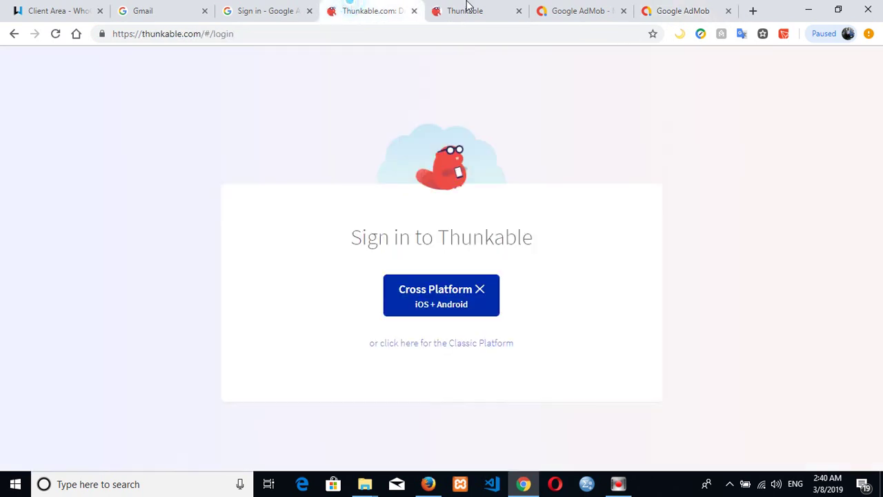
pyautogui.click(483, 11)
# Step: Paste the user's interstitial ad unit ID into AdMob_Interstitial1–4 on Screen2
pyautogui.click(690, 241)
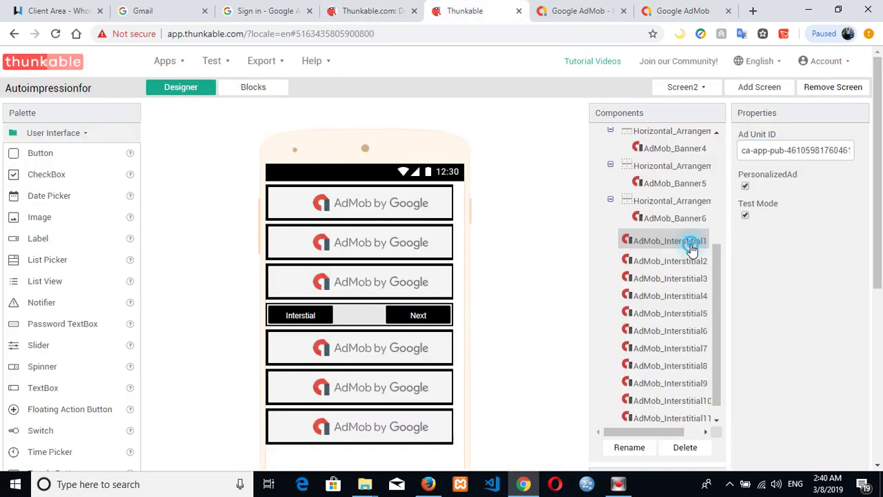
pyautogui.click(776, 150)
pyautogui.hotkey('ctrl', 'a')
pyautogui.hotkey('ctrl', 'v')
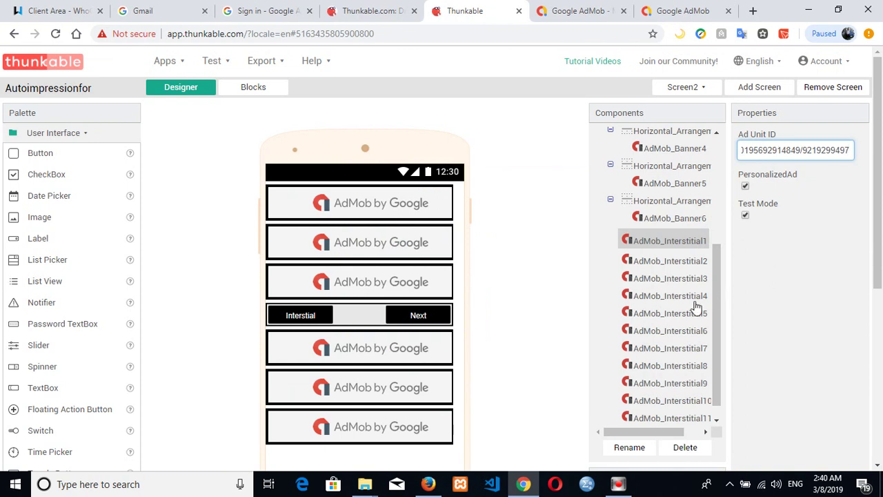
pyautogui.click(675, 263)
pyautogui.click(769, 150)
pyautogui.hotkey('ctrl', 'a')
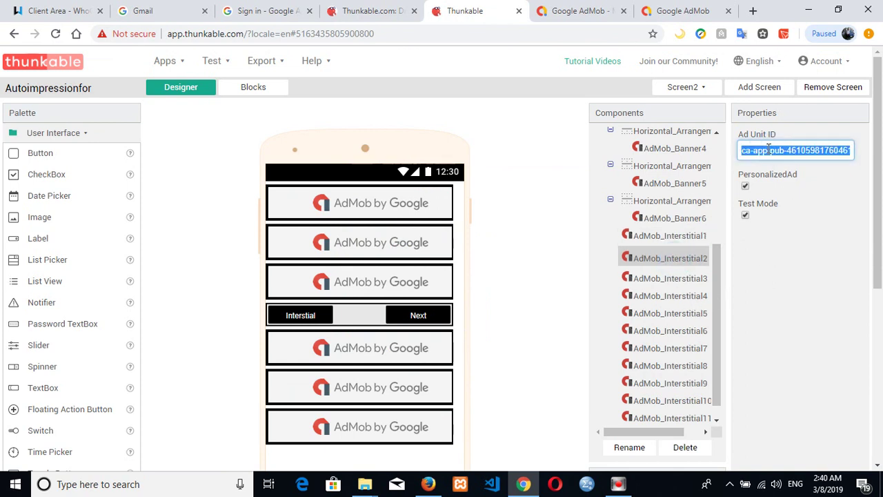
pyautogui.hotkey('ctrl', 'v')
pyautogui.click(675, 278)
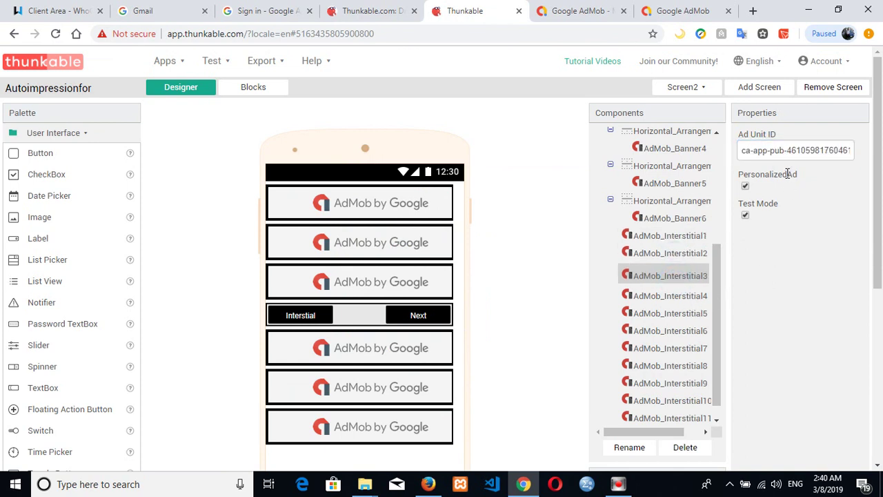
pyautogui.click(772, 150)
pyautogui.hotkey('ctrl', 'a')
pyautogui.hotkey('ctrl', 'v')
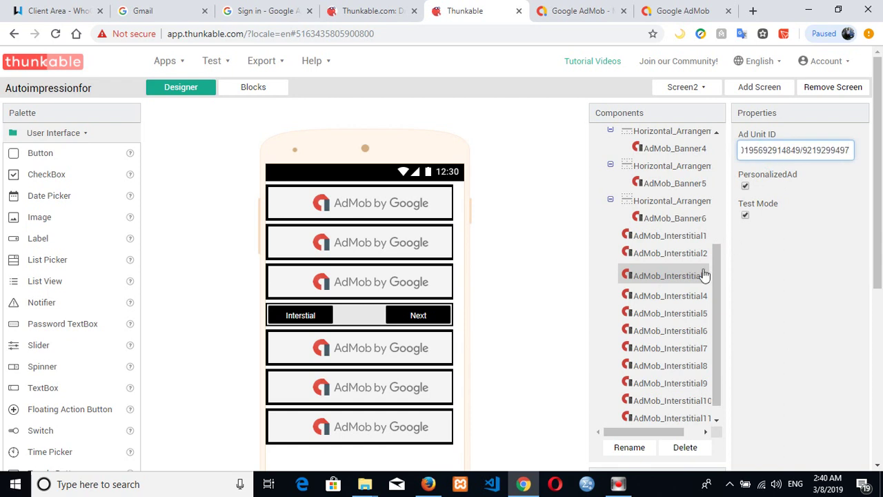
pyautogui.click(682, 296)
pyautogui.click(766, 150)
pyautogui.hotkey('ctrl', 'a')
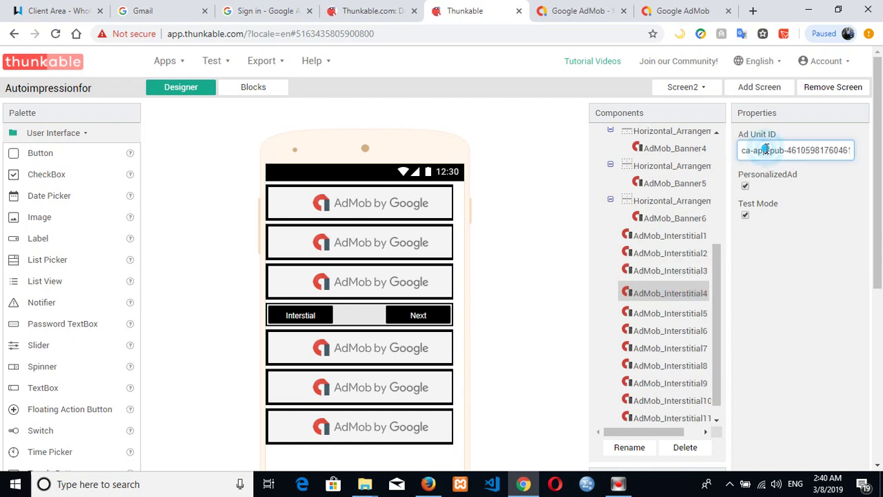
pyautogui.hotkey('ctrl', 'v')
# Step: Replace the Ad Unit ID of AdMob_Interstitial5–8 with the copied interstitial ID
pyautogui.click(666, 313)
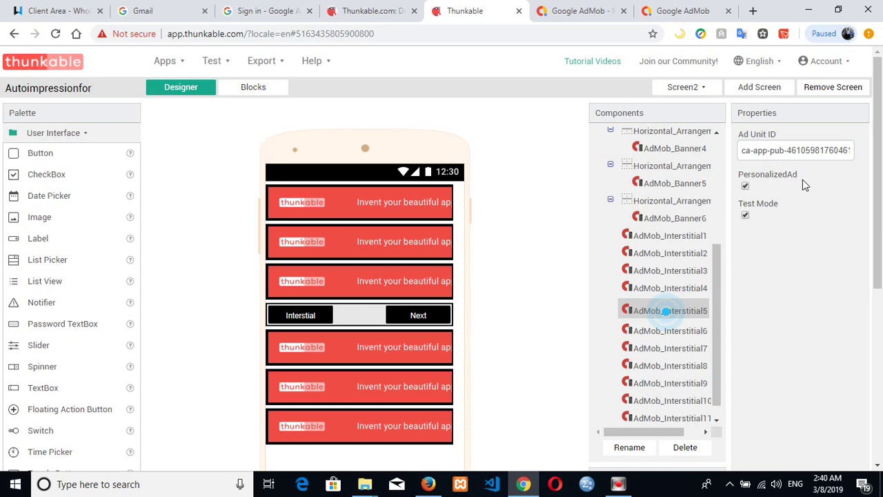
pyautogui.click(800, 154)
pyautogui.hotkey('ctrl', 'a')
pyautogui.hotkey('ctrl', 'v')
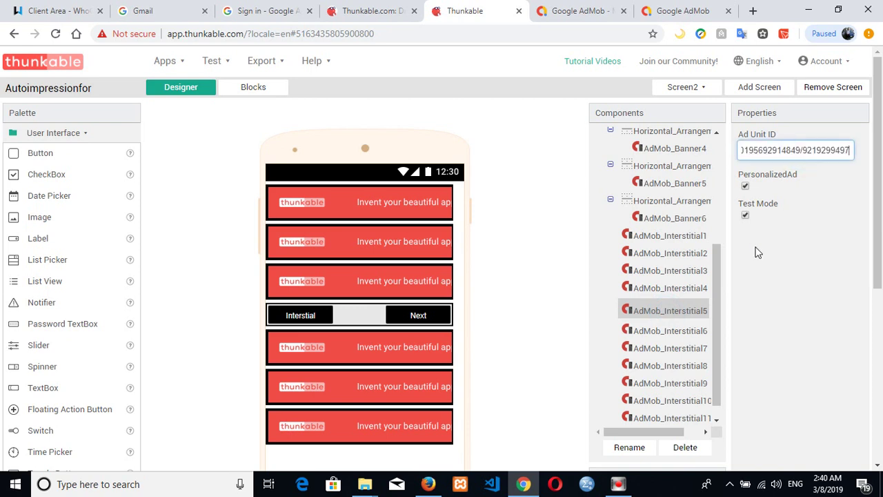
pyautogui.click(689, 331)
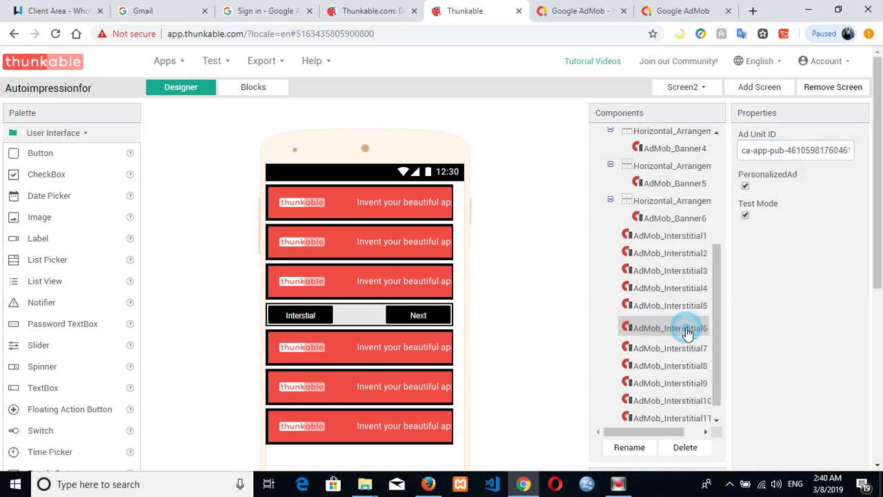
pyautogui.click(789, 156)
pyautogui.hotkey('ctrl', 'a')
pyautogui.hotkey('ctrl', 'v')
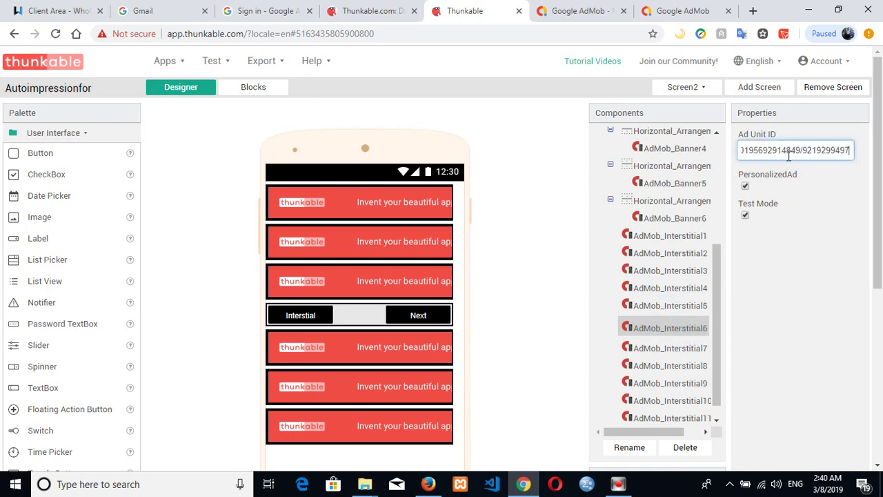
pyautogui.click(662, 346)
pyautogui.click(761, 148)
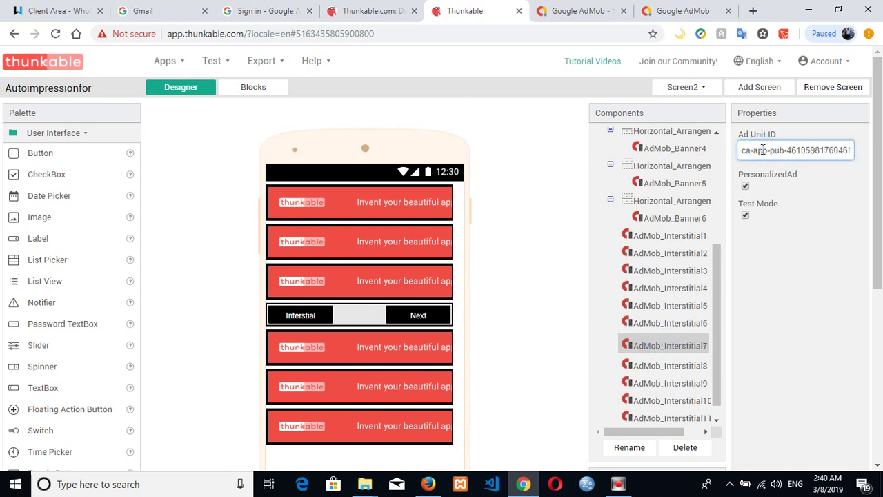
pyautogui.hotkey('ctrl', 'a')
pyautogui.hotkey('ctrl', 'v')
pyautogui.click(690, 371)
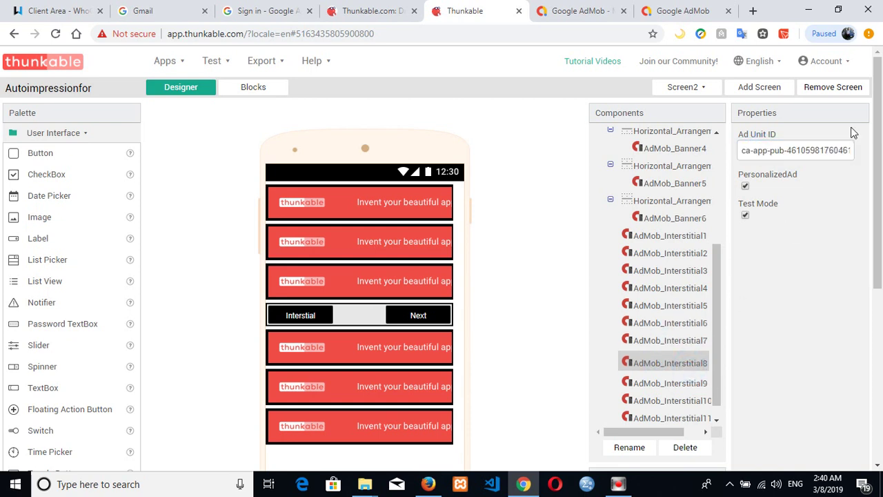
pyautogui.click(824, 149)
pyautogui.hotkey('ctrl', 'a')
pyautogui.hotkey('ctrl', 'v')
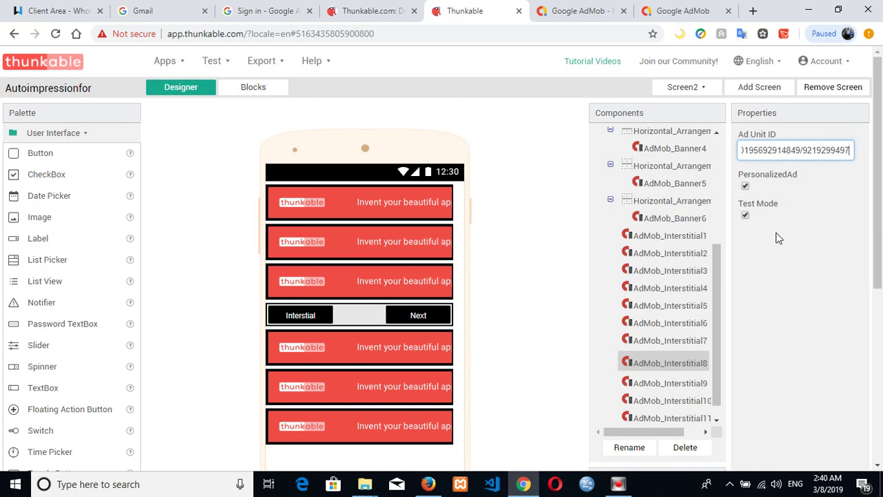
# Step: Replace the Ad Unit ID of AdMob_Interstitial9–12 with the copied interstitial ID
pyautogui.click(677, 383)
pyautogui.click(800, 153)
pyautogui.hotkey('ctrl', 'a')
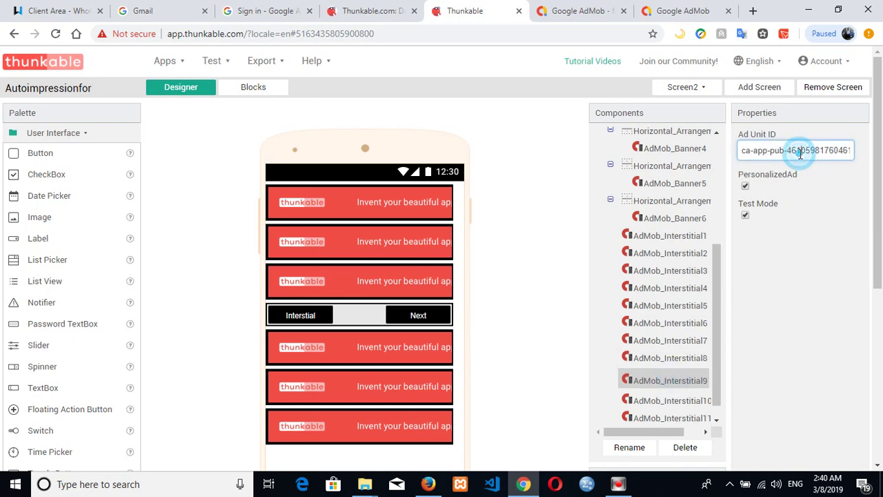
pyautogui.hotkey('ctrl', 'v')
pyautogui.click(688, 399)
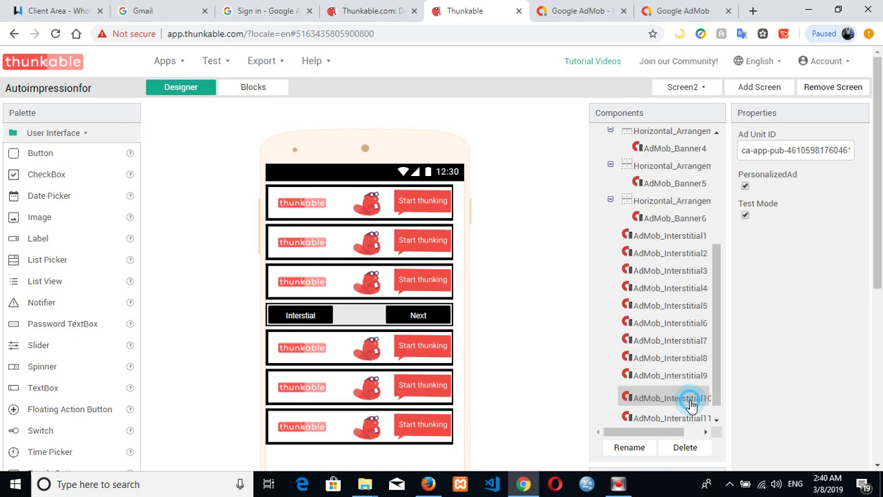
pyautogui.click(782, 150)
pyautogui.hotkey('ctrl', 'a')
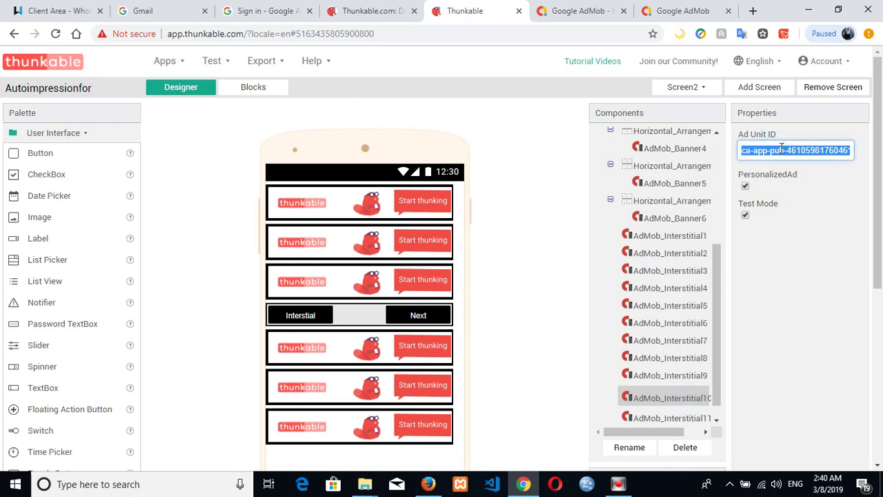
pyautogui.hotkey('ctrl', 'v')
pyautogui.moveTo(721, 309); pyautogui.dragTo(720, 334)
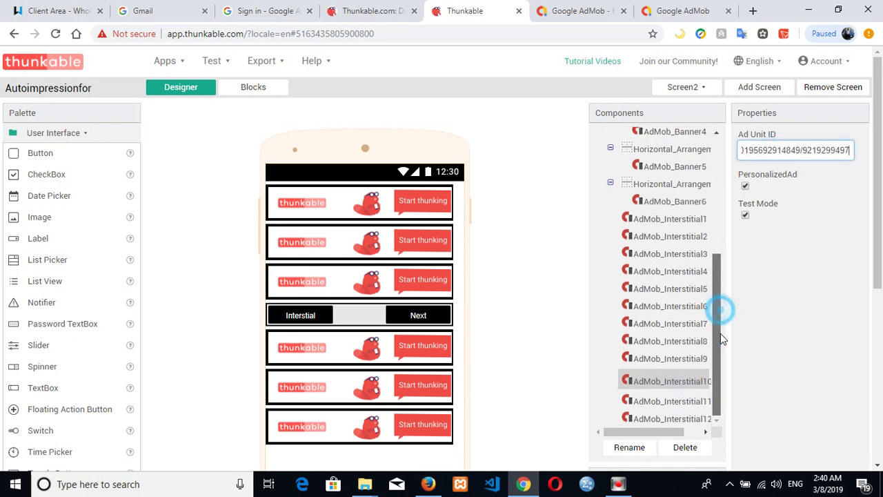
pyautogui.click(677, 403)
pyautogui.click(823, 150)
pyautogui.hotkey('ctrl', 'a')
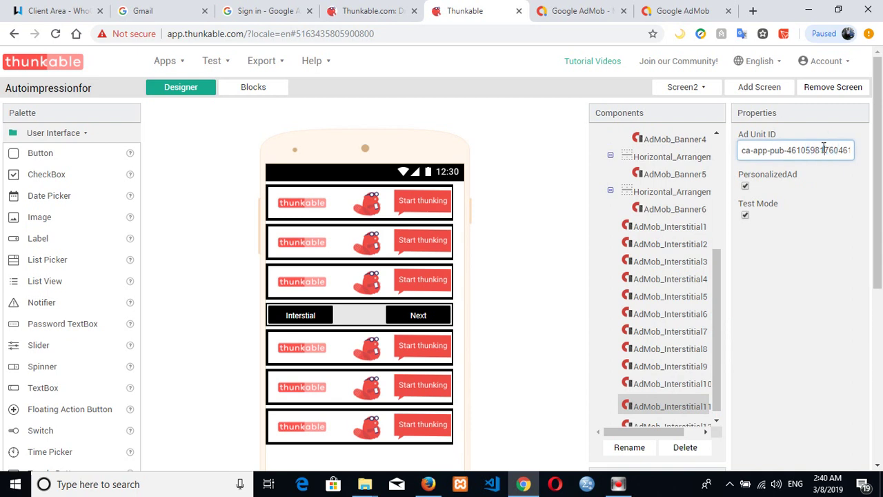
pyautogui.hotkey('ctrl', 'v')
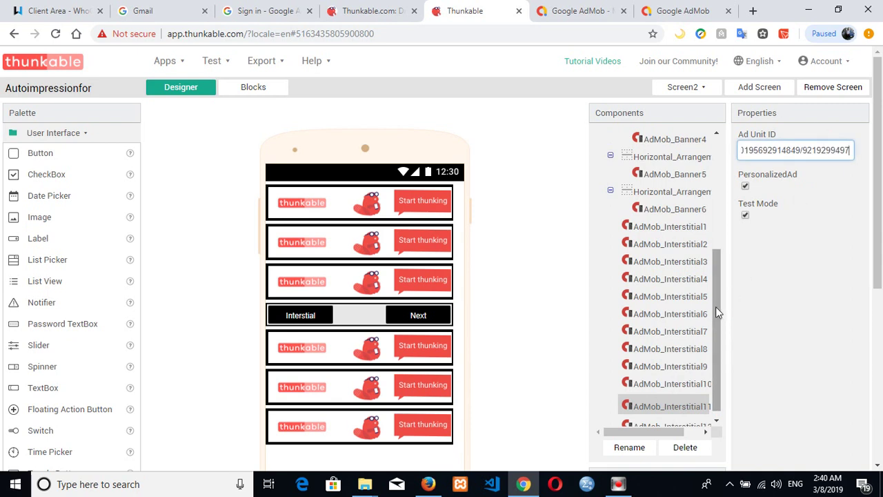
pyautogui.moveTo(715, 307); pyautogui.dragTo(719, 346)
pyautogui.click(670, 418)
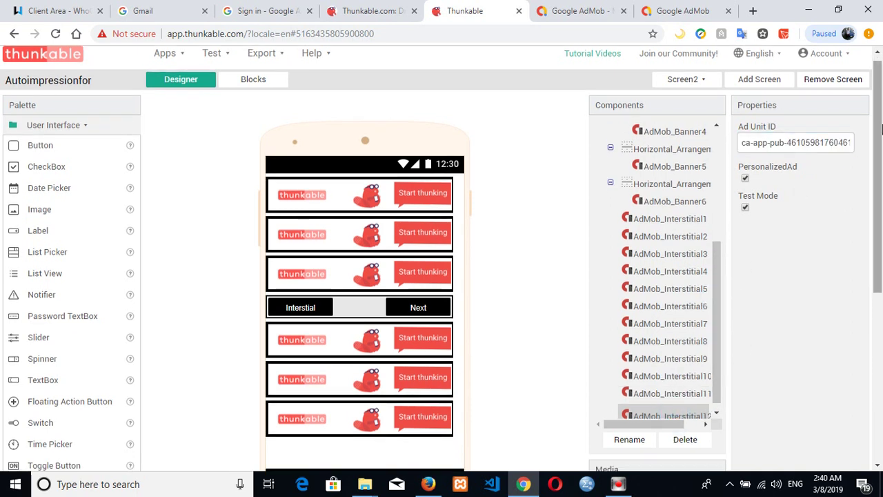
pyautogui.click(833, 141)
pyautogui.hotkey('ctrl', 'a')
pyautogui.hotkey('ctrl', 'v')
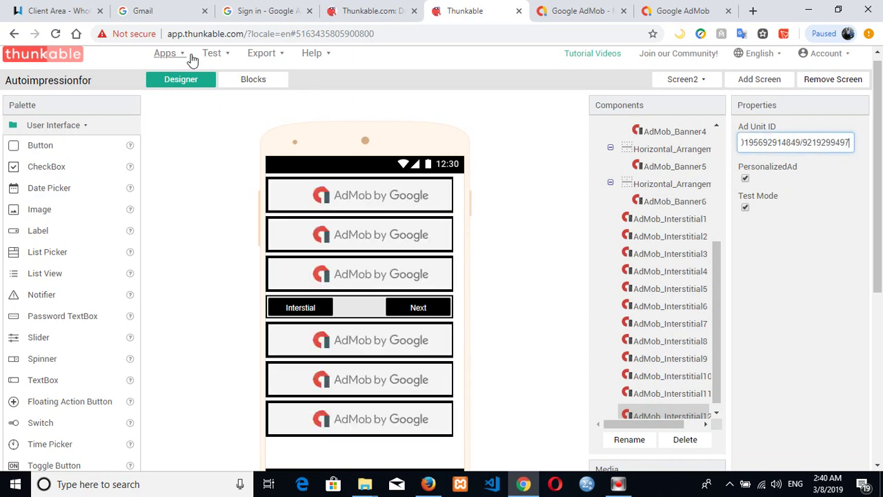
# Step: Save the app and switch the designer to Screen3
pyautogui.click(183, 54)
pyautogui.click(173, 134)
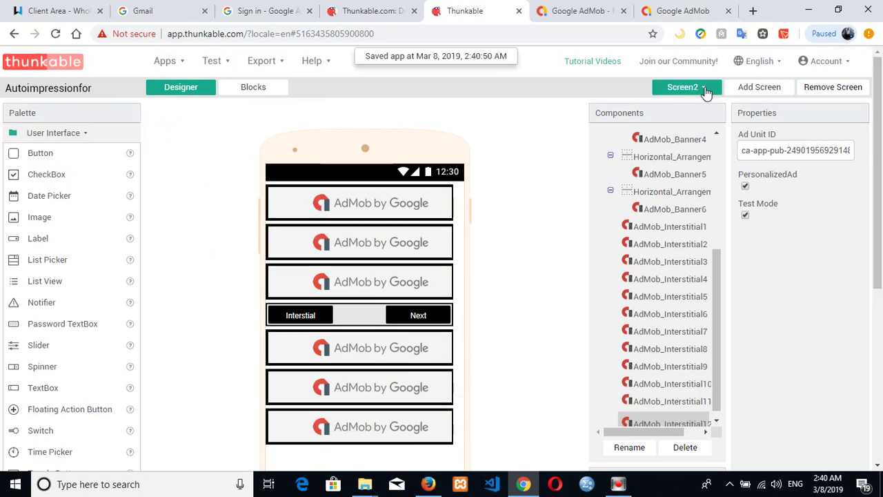
pyautogui.click(703, 89)
pyautogui.click(693, 141)
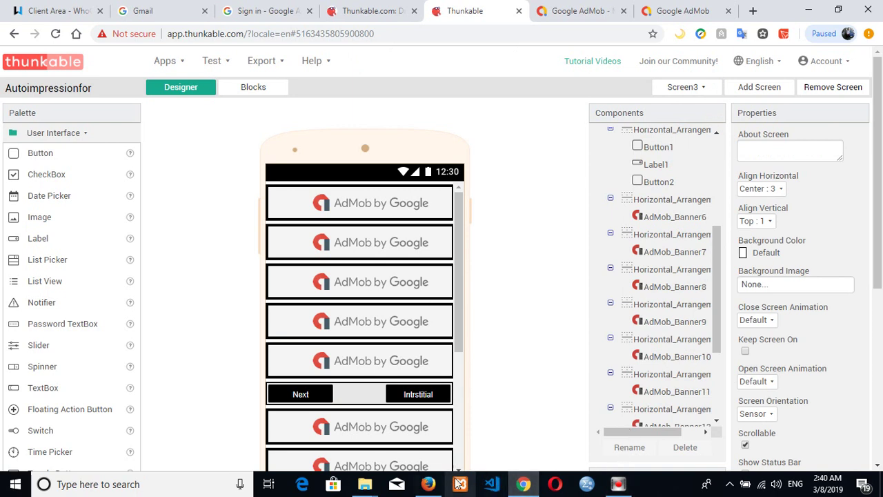
# Step: Copy the Banner ad unit ID from AdMob and return to the Thunkable designer
pyautogui.click(668, 10)
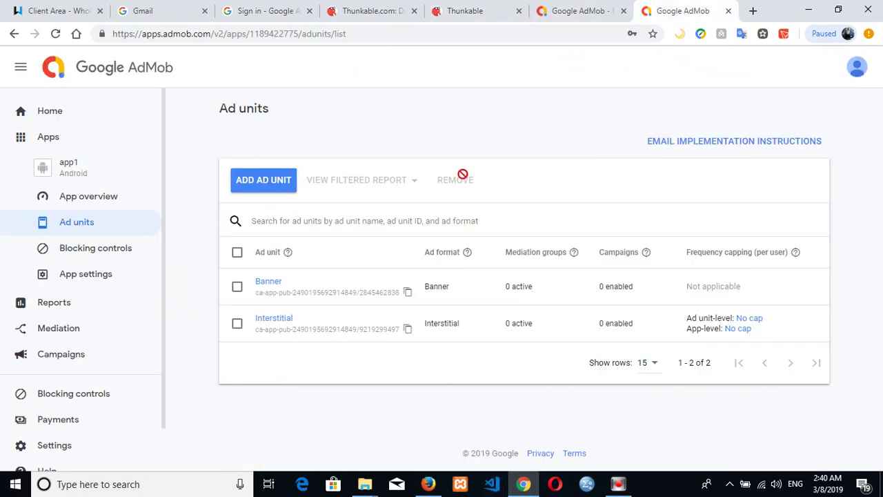
pyautogui.click(407, 292)
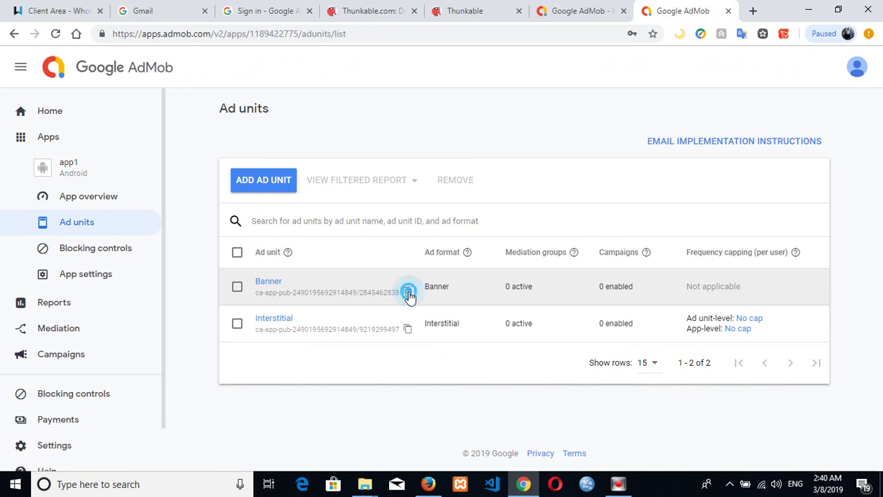
pyautogui.click(372, 9)
pyautogui.click(473, 8)
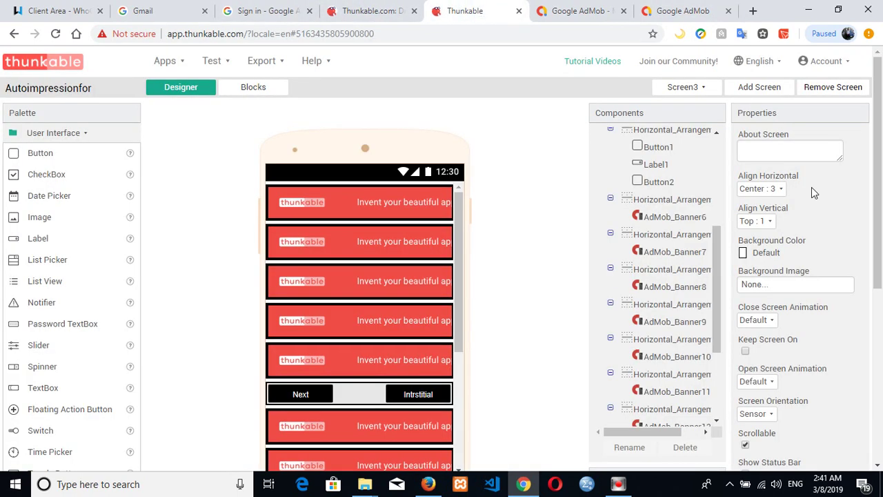
# Step: Paste the user's banner ad unit ID into AdMob_Banner1–4 on Screen3
pyautogui.click(690, 217)
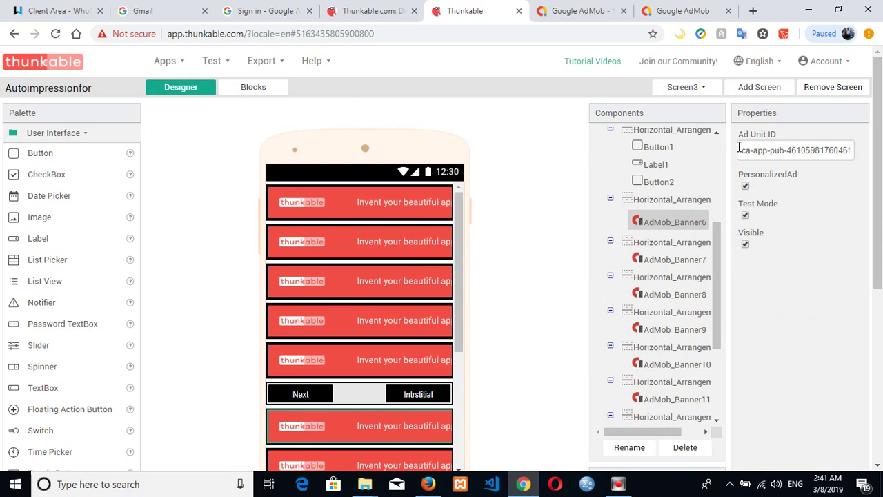
pyautogui.moveTo(717, 224); pyautogui.dragTo(703, 134)
pyautogui.click(687, 174)
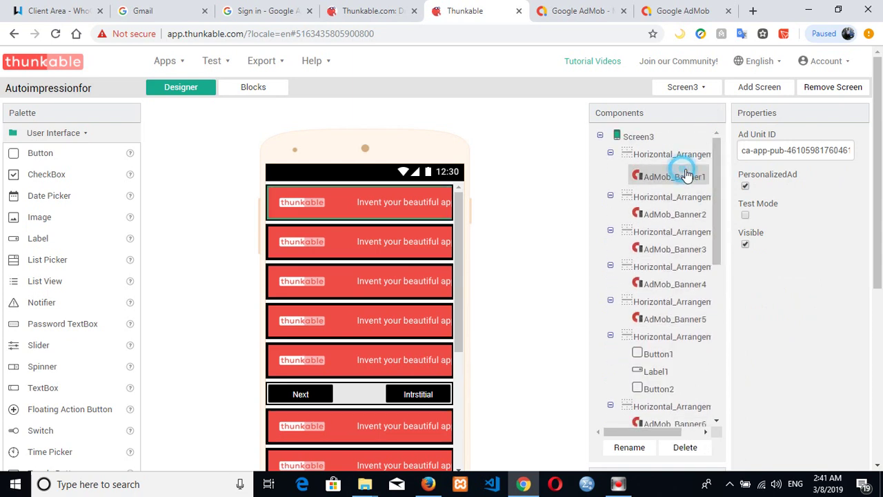
pyautogui.click(762, 151)
pyautogui.hotkey('ctrl', 'a')
pyautogui.hotkey('ctrl', 'v')
pyautogui.click(674, 212)
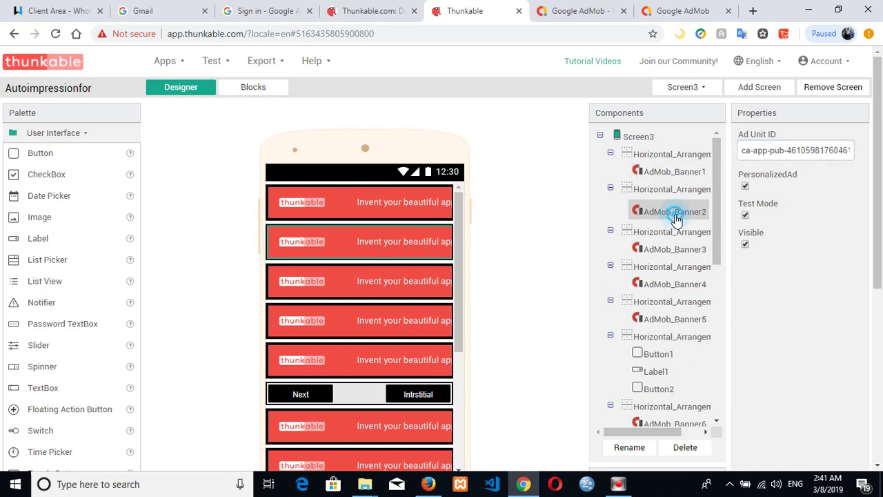
pyautogui.click(745, 150)
pyautogui.hotkey('ctrl', 'a')
pyautogui.hotkey('ctrl', 'v')
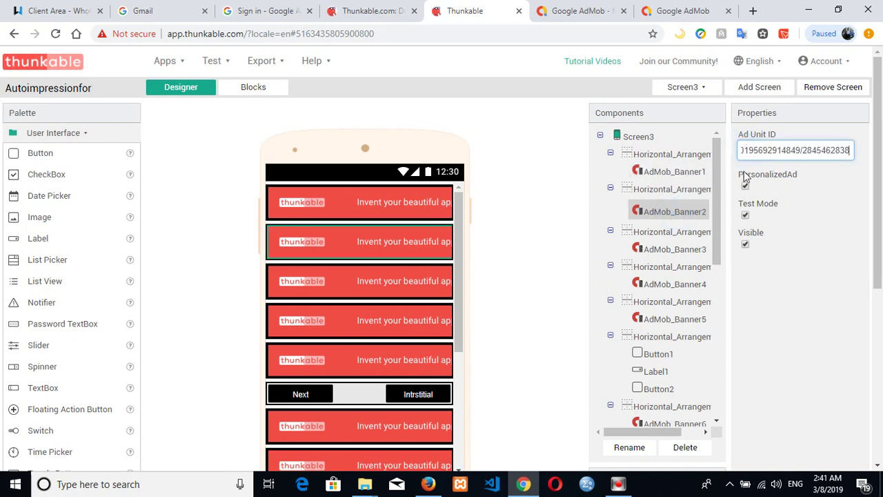
pyautogui.click(674, 249)
pyautogui.click(769, 153)
pyautogui.hotkey('ctrl', 'a')
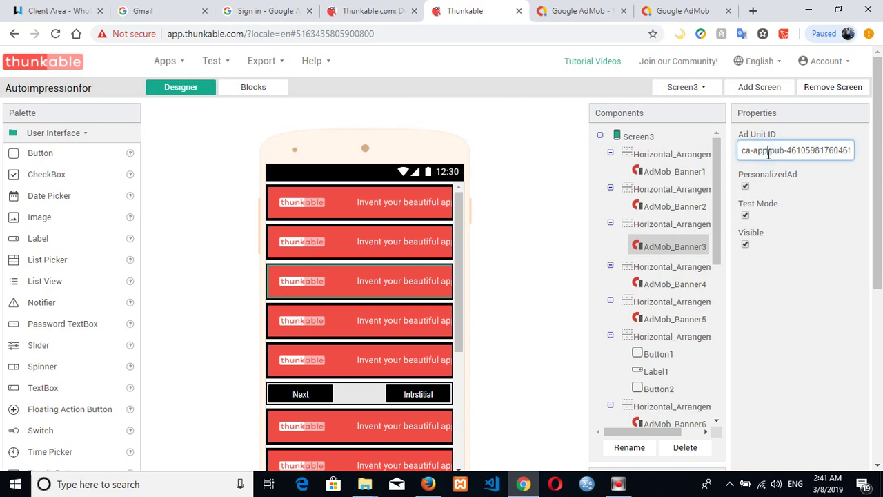
pyautogui.hotkey('ctrl', 'v')
pyautogui.click(683, 280)
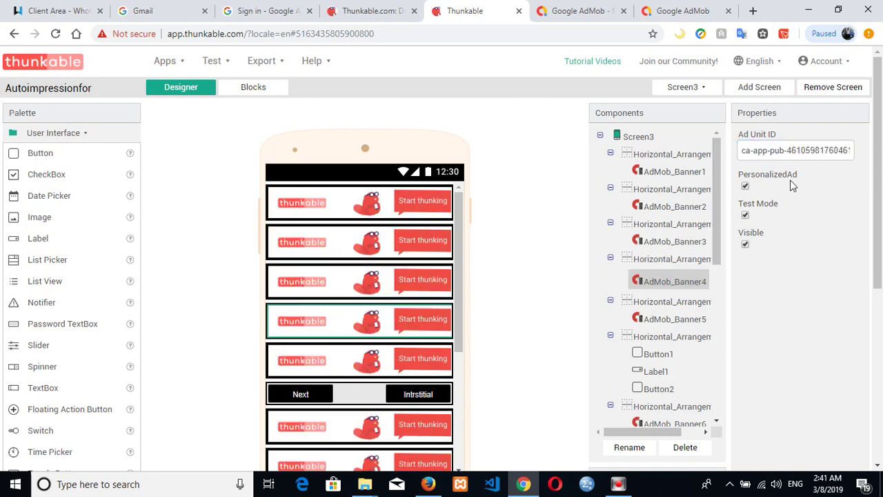
pyautogui.click(777, 152)
pyautogui.hotkey('ctrl', 'a')
pyautogui.hotkey('ctrl', 'v')
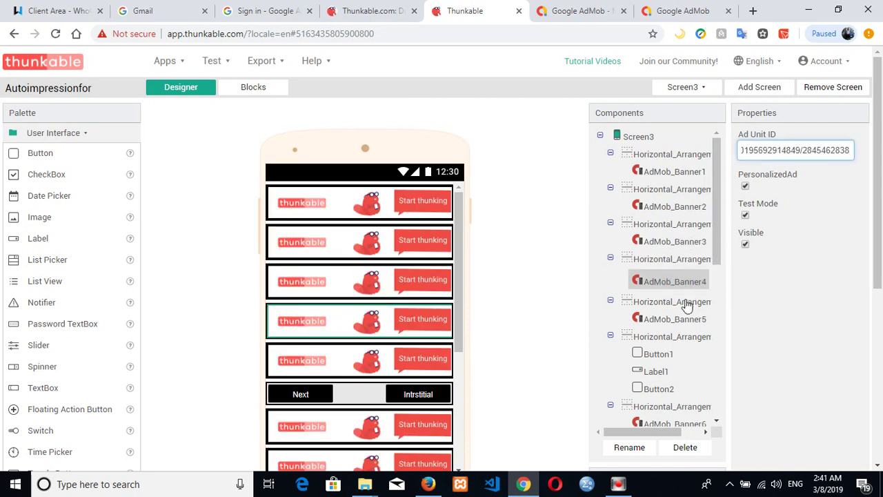
# Step: Replace the Ad Unit ID of AdMob_Banner5–8 with the copied banner ID
pyautogui.click(681, 317)
pyautogui.click(791, 153)
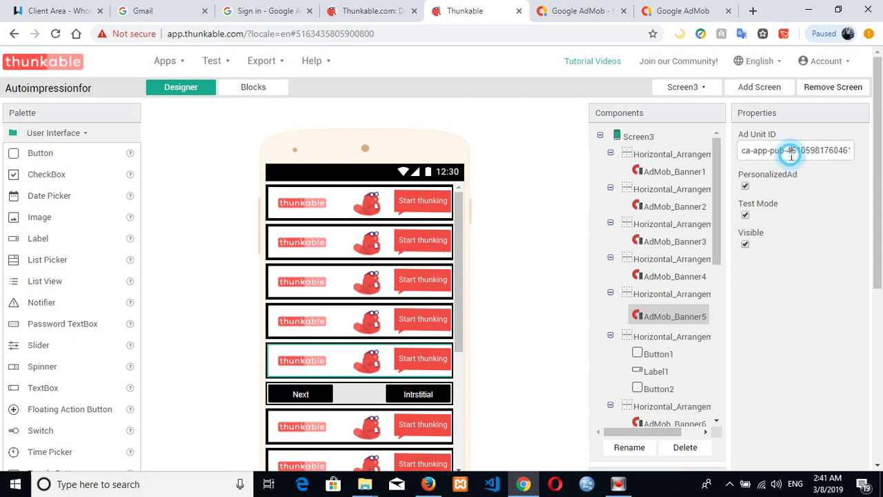
pyautogui.hotkey('ctrl', 'a')
pyautogui.hotkey('ctrl', 'v')
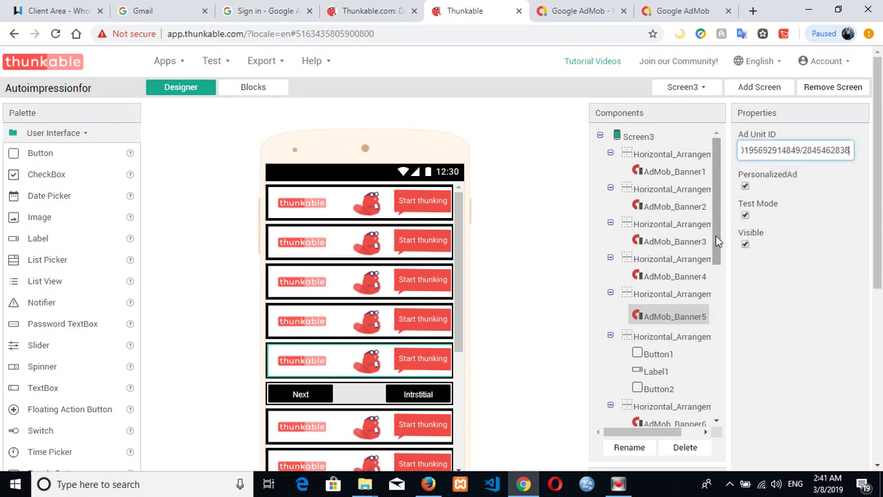
pyautogui.moveTo(716, 241); pyautogui.dragTo(717, 296)
pyautogui.click(680, 309)
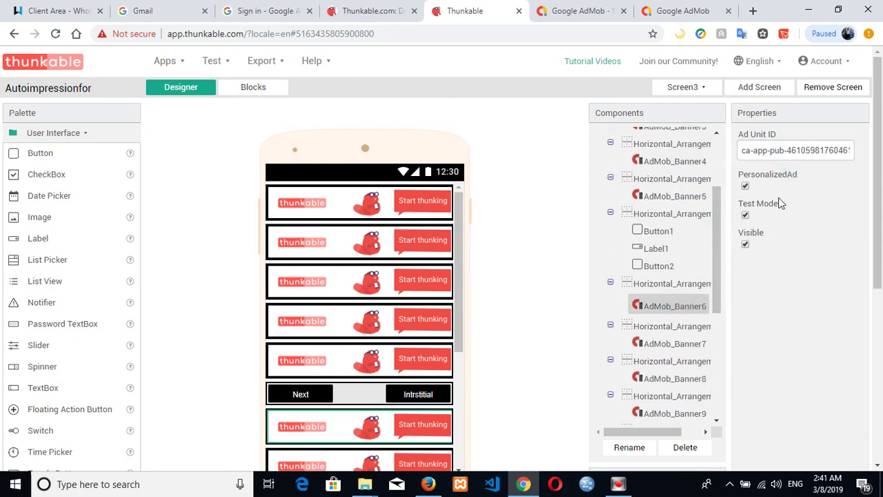
pyautogui.click(765, 154)
pyautogui.hotkey('ctrl', 'a')
pyautogui.hotkey('ctrl', 'v')
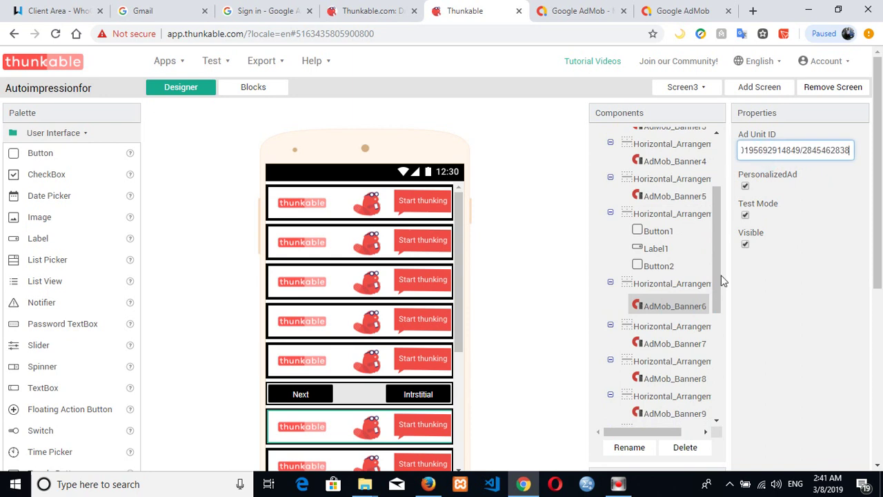
pyautogui.click(675, 346)
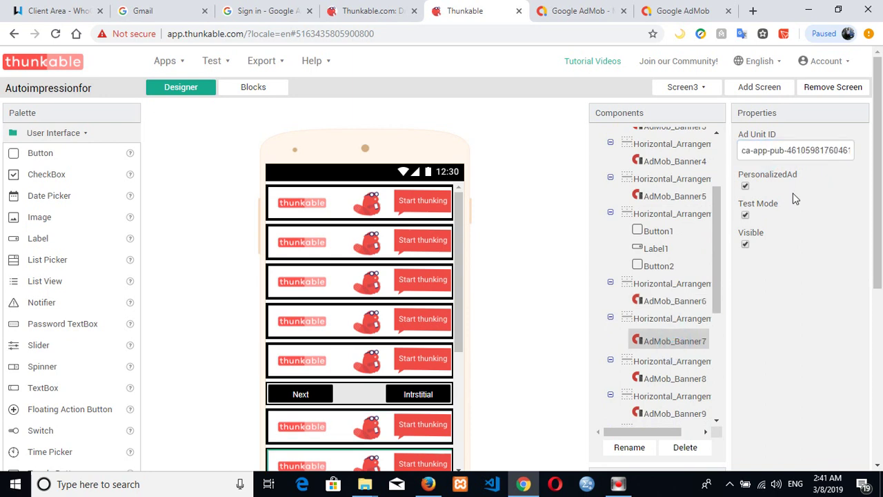
pyautogui.click(766, 155)
pyautogui.hotkey('ctrl', 'a')
pyautogui.hotkey('ctrl', 'v')
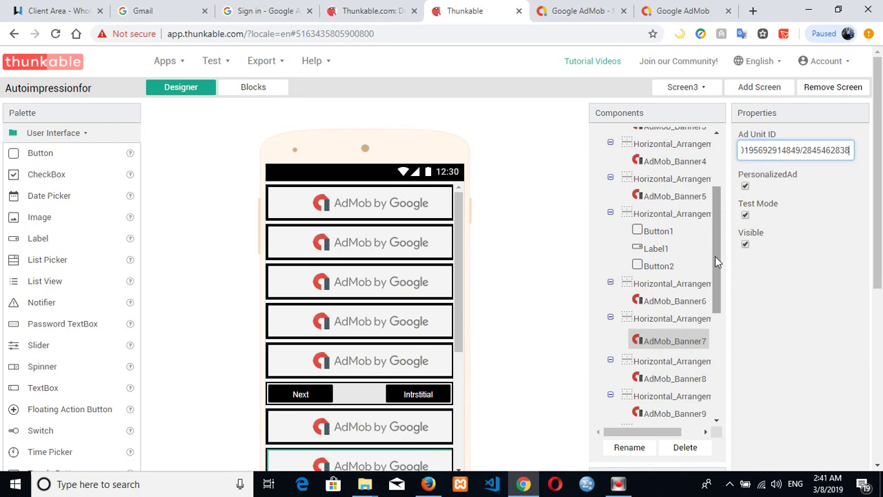
pyautogui.moveTo(716, 262); pyautogui.dragTo(719, 300)
pyautogui.click(690, 288)
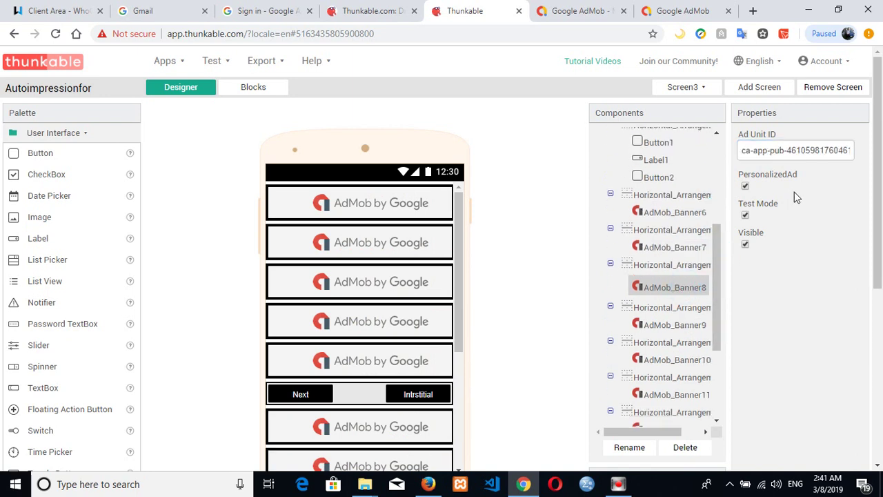
pyautogui.click(775, 158)
pyautogui.hotkey('ctrl', 'a')
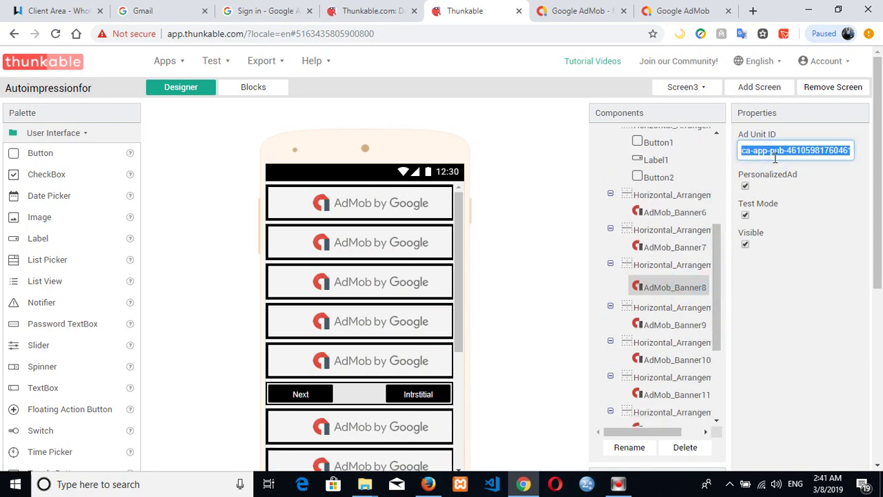
pyautogui.hotkey('ctrl', 'v')
# Step: Paste the banner ID into AdMob_Banner9–12, then copy the Interstitial ad unit ID from AdMob
pyautogui.click(674, 325)
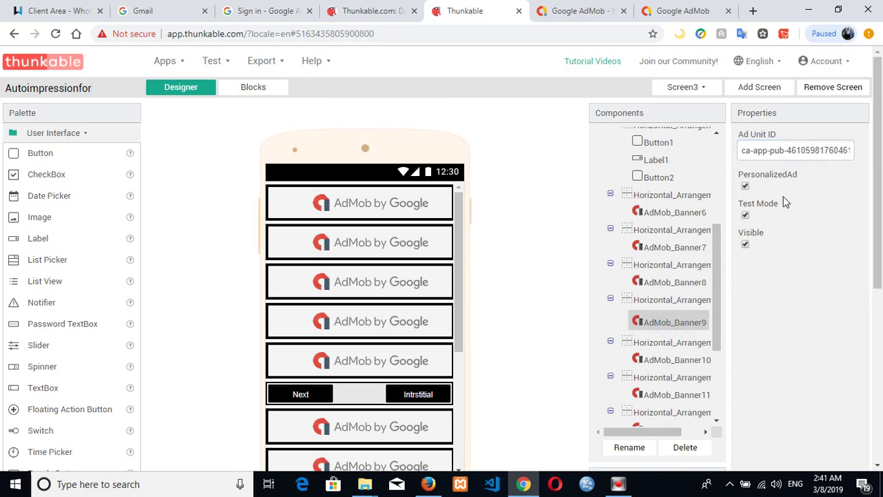
pyautogui.click(767, 158)
pyautogui.hotkey('ctrl', 'a')
pyautogui.hotkey('ctrl', 'v')
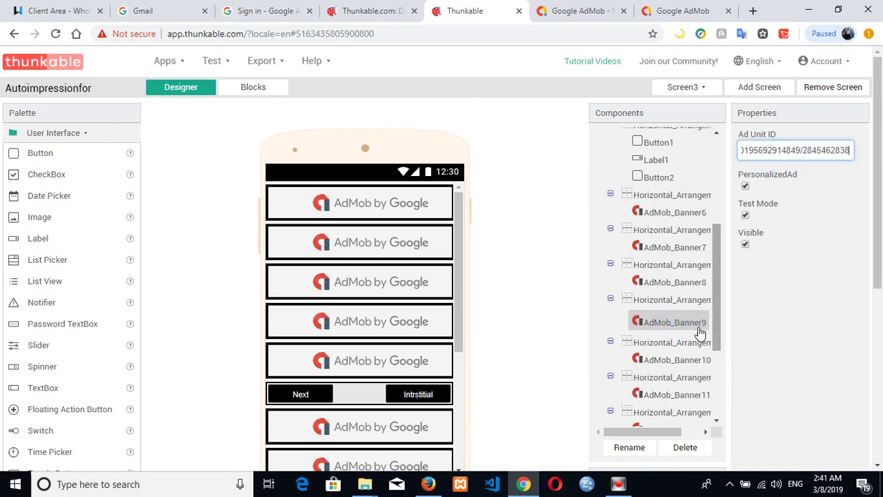
pyautogui.click(679, 362)
pyautogui.click(776, 149)
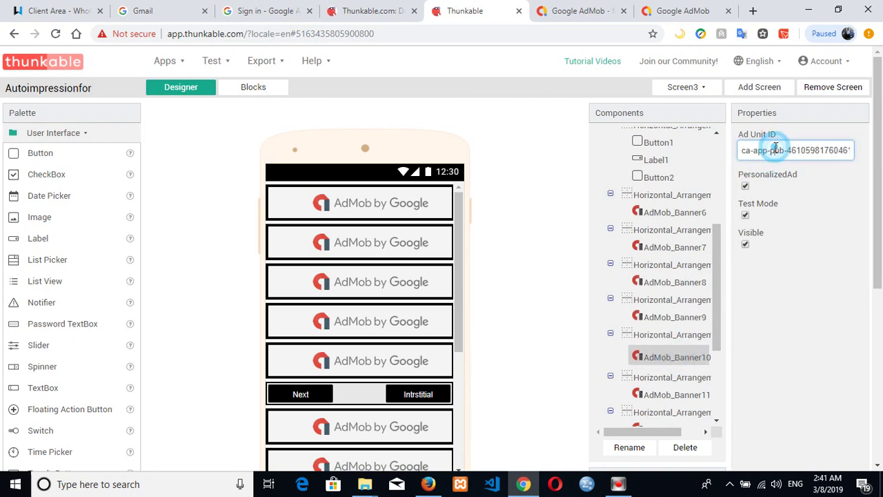
pyautogui.hotkey('ctrl', 'a')
pyautogui.hotkey('ctrl', 'v')
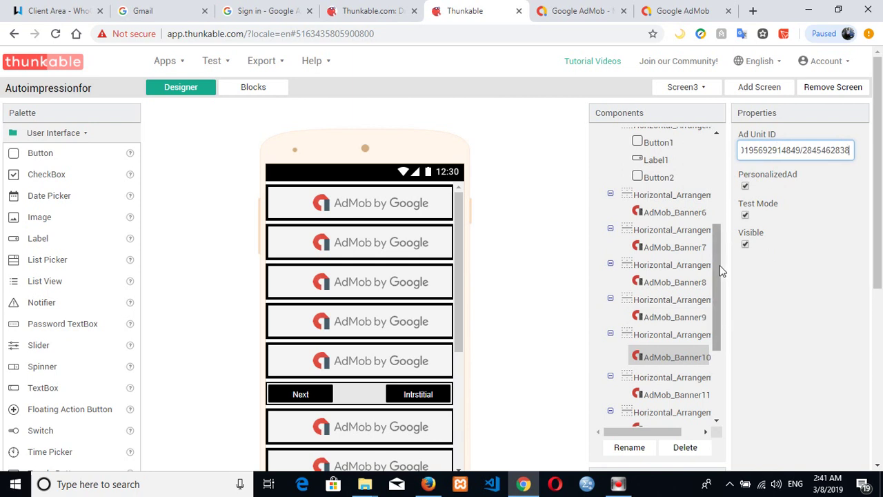
pyautogui.moveTo(719, 266); pyautogui.dragTo(718, 327)
pyautogui.click(663, 252)
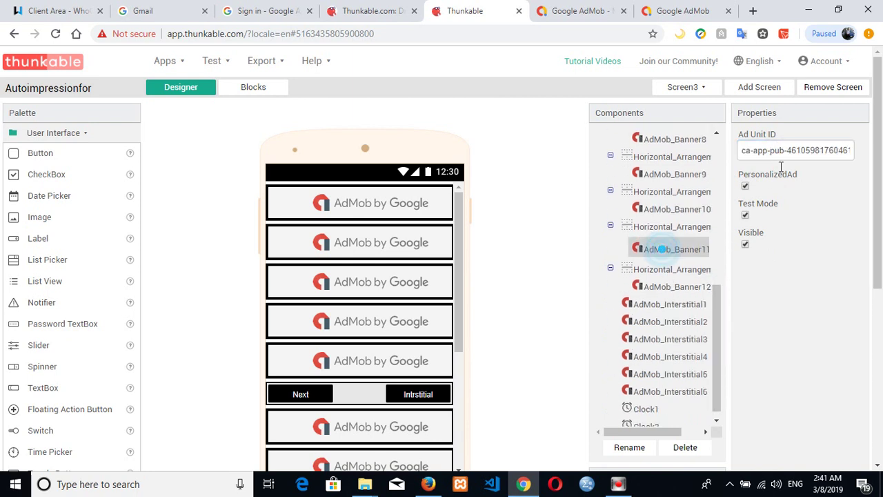
pyautogui.hotkey('ctrl', 'a')
pyautogui.hotkey('ctrl', 'v')
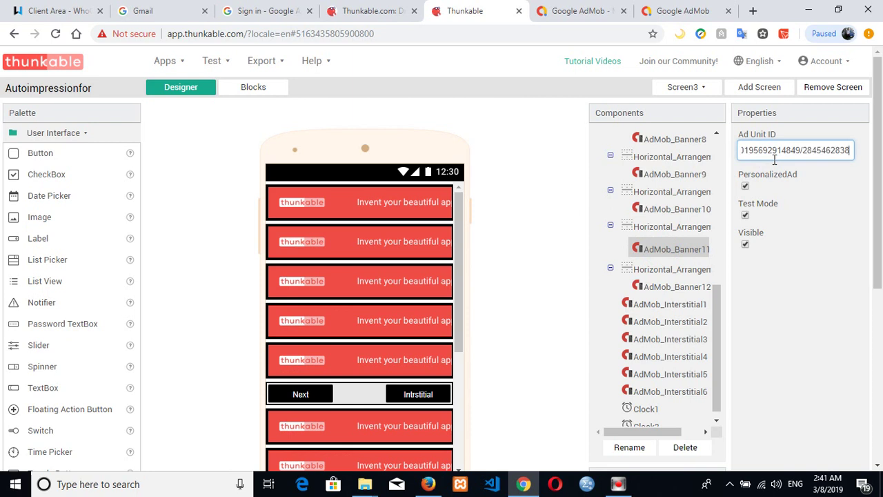
pyautogui.click(652, 287)
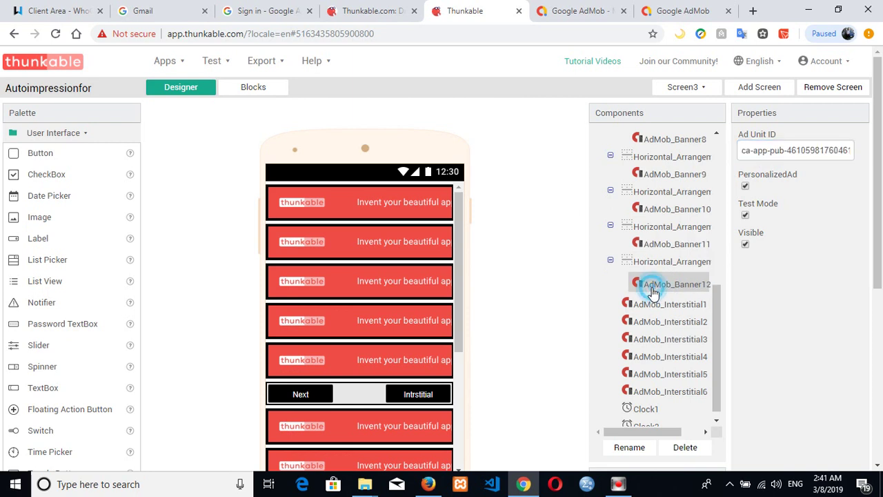
pyautogui.click(794, 150)
pyautogui.hotkey('ctrl', 'v')
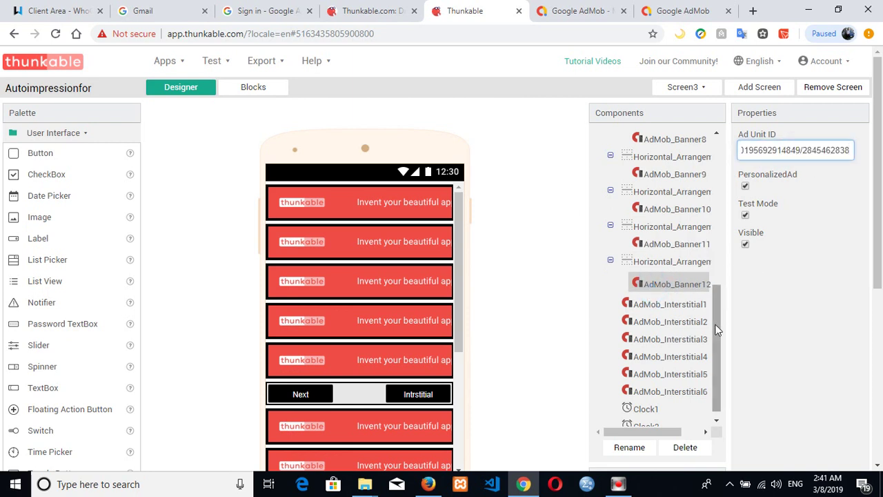
pyautogui.scroll(-1, 715, 330)
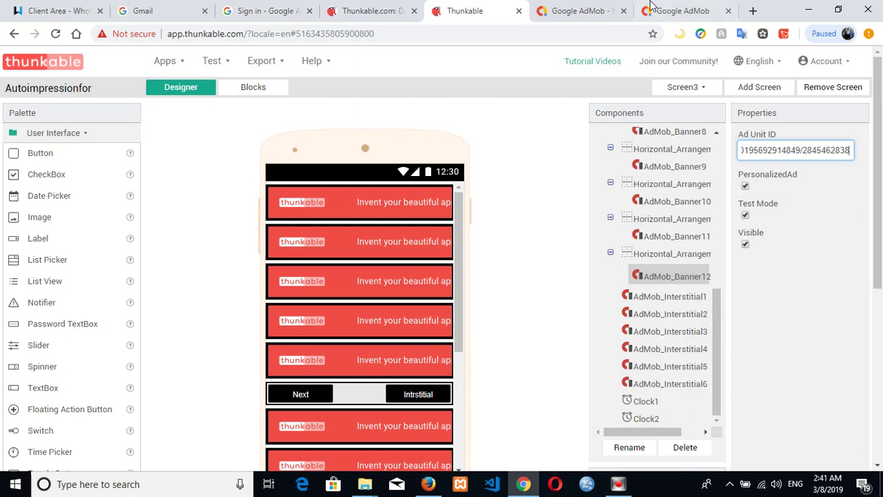
pyautogui.click(672, 11)
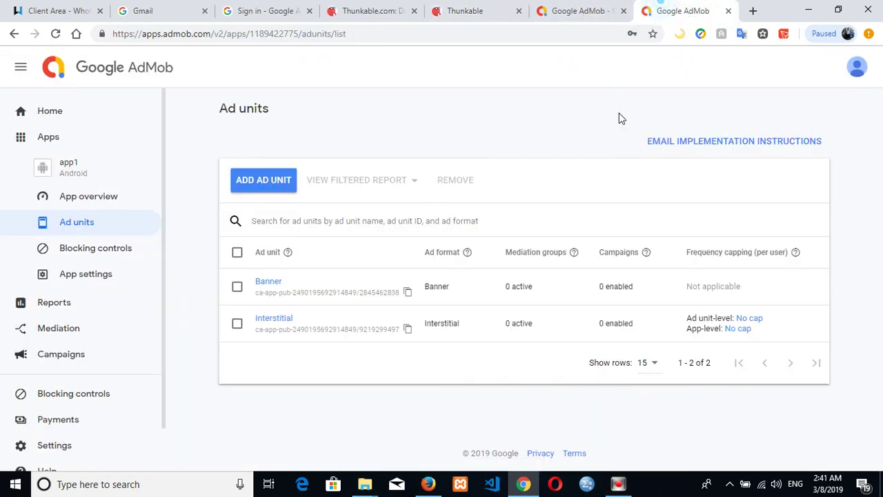
pyautogui.click(409, 331)
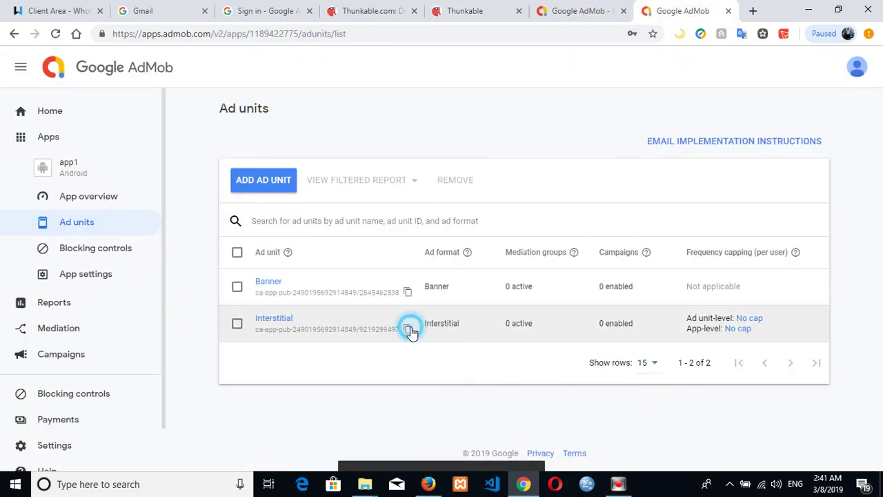
# Step: Paste the user's interstitial ad unit ID into AdMob_Interstitial1–3 on Screen3
pyautogui.click(485, 8)
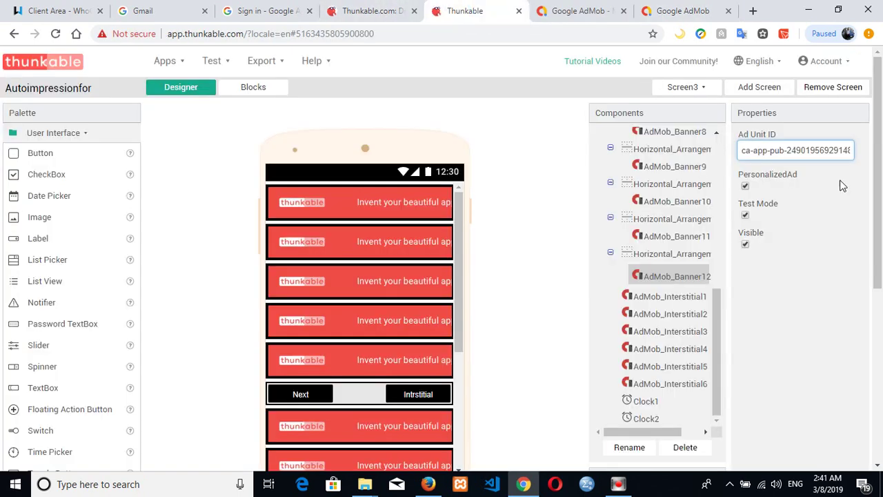
pyautogui.click(690, 297)
pyautogui.tripleClick(815, 149)
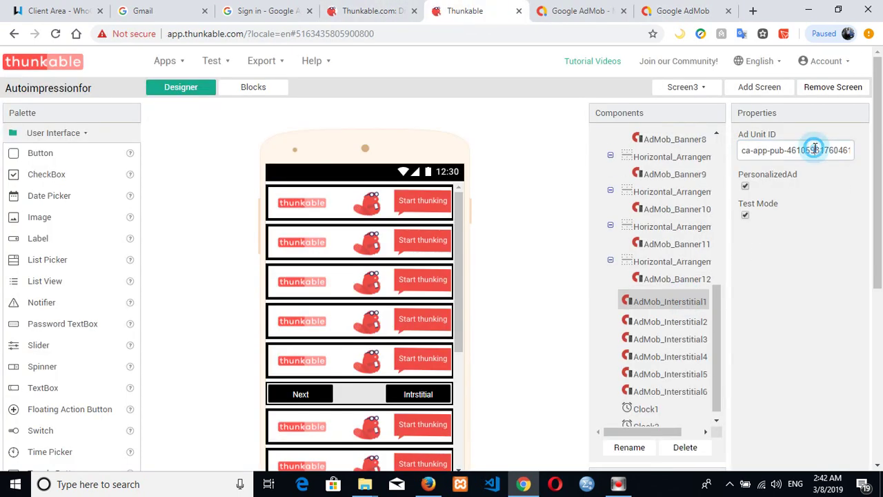
pyautogui.hotkey('ctrl', 'v')
pyautogui.click(654, 320)
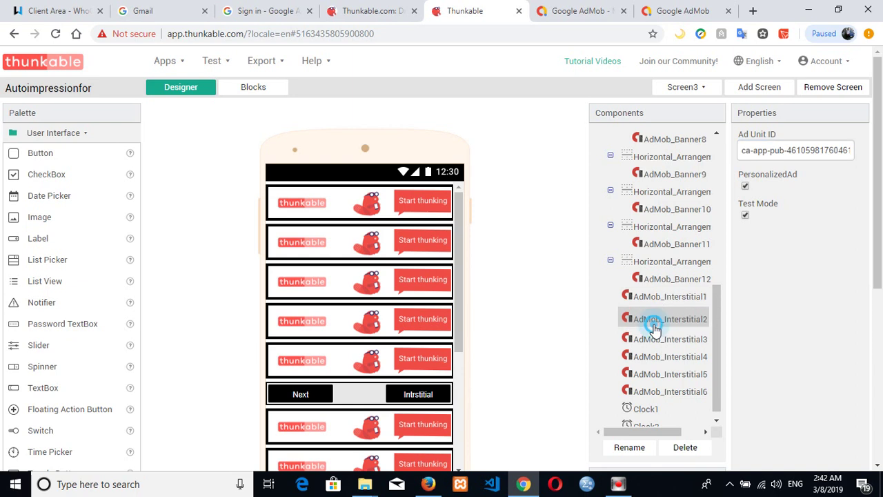
pyautogui.tripleClick(824, 153)
pyautogui.hotkey('ctrl', 'v')
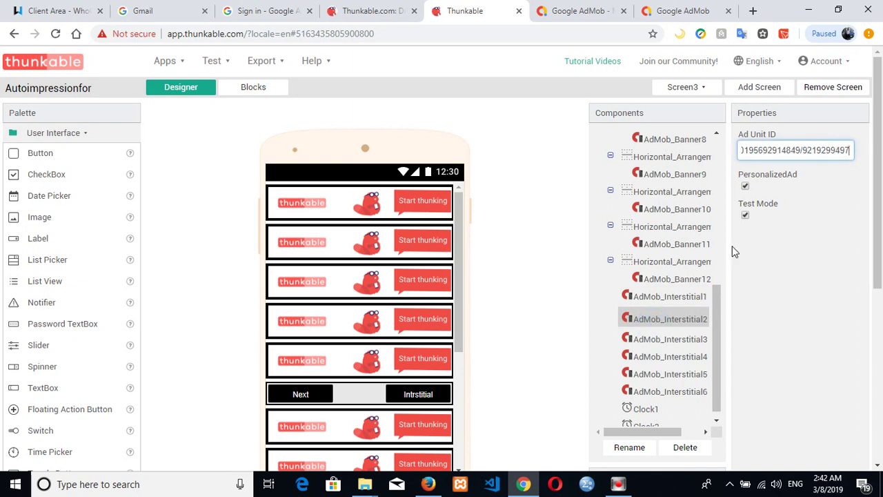
pyautogui.click(666, 340)
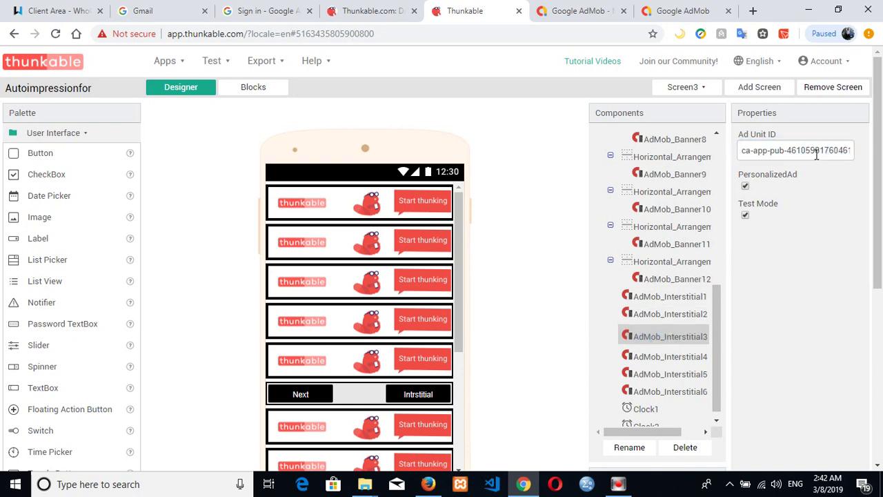
pyautogui.tripleClick(816, 151)
pyautogui.hotkey('ctrl', 'v')
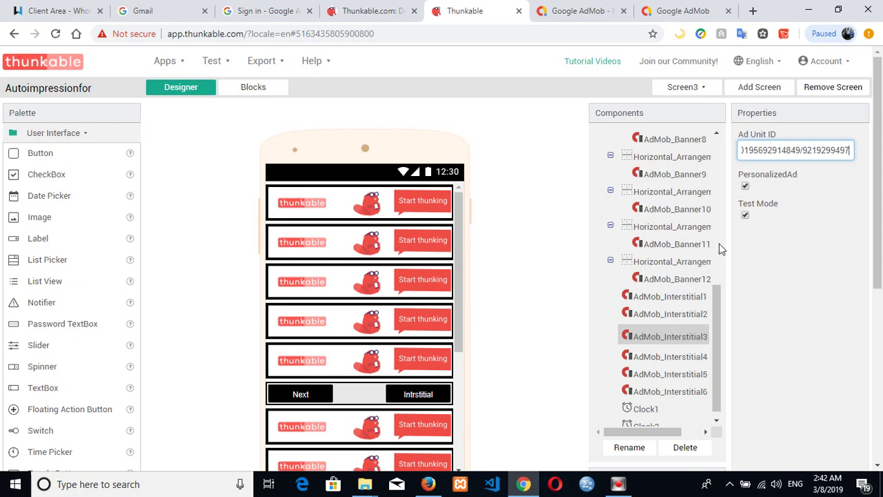
# Step: Replace the Ad Unit ID of AdMob_Interstitial4–6 with the copied interstitial ID
pyautogui.click(663, 356)
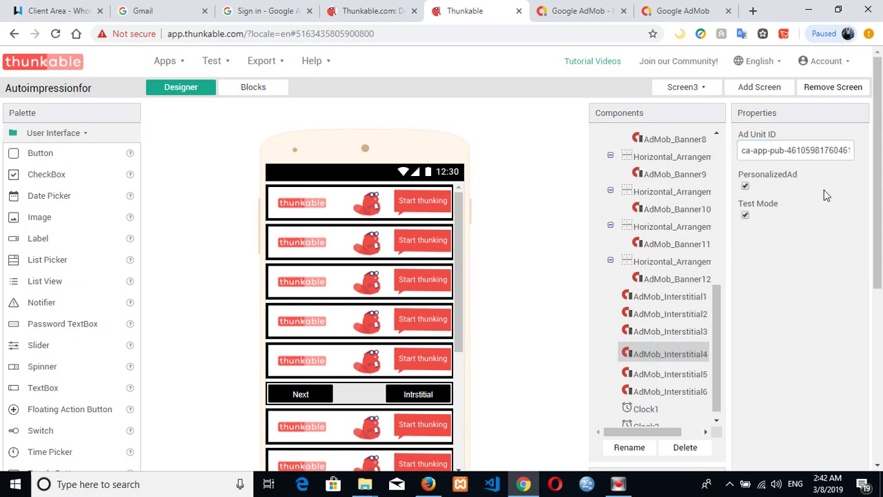
pyautogui.tripleClick(811, 149)
pyautogui.hotkey('ctrl', 'v')
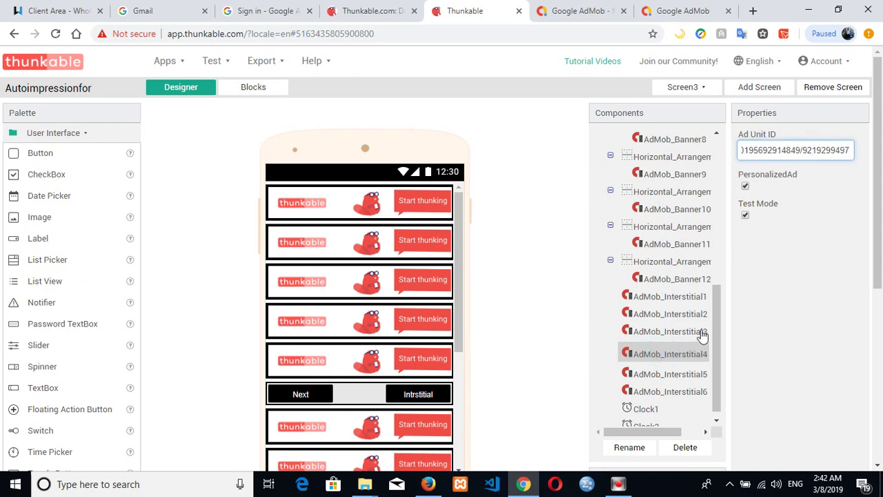
pyautogui.click(672, 373)
pyautogui.tripleClick(807, 149)
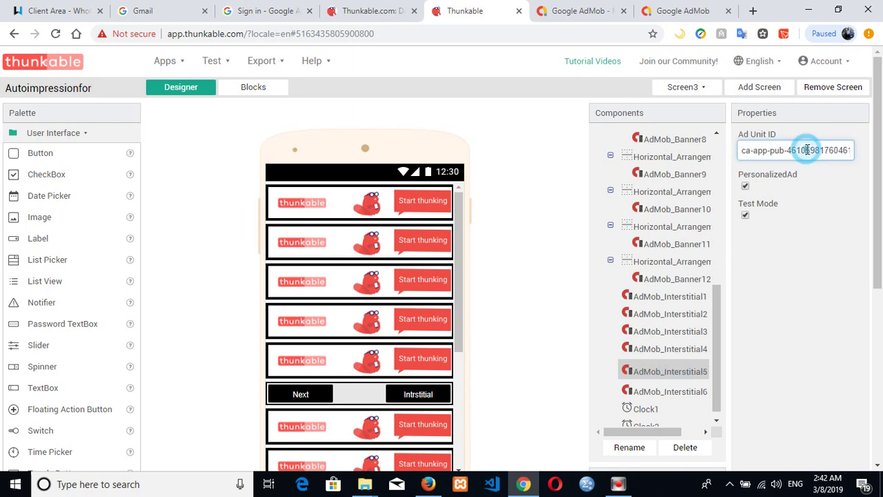
pyautogui.hotkey('ctrl', 'v')
pyautogui.click(687, 392)
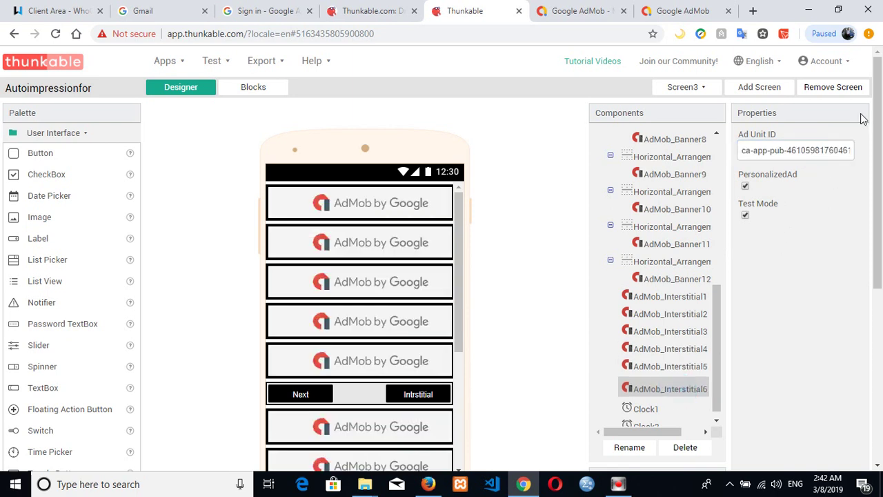
pyautogui.tripleClick(824, 147)
pyautogui.hotkey('ctrl', 'v')
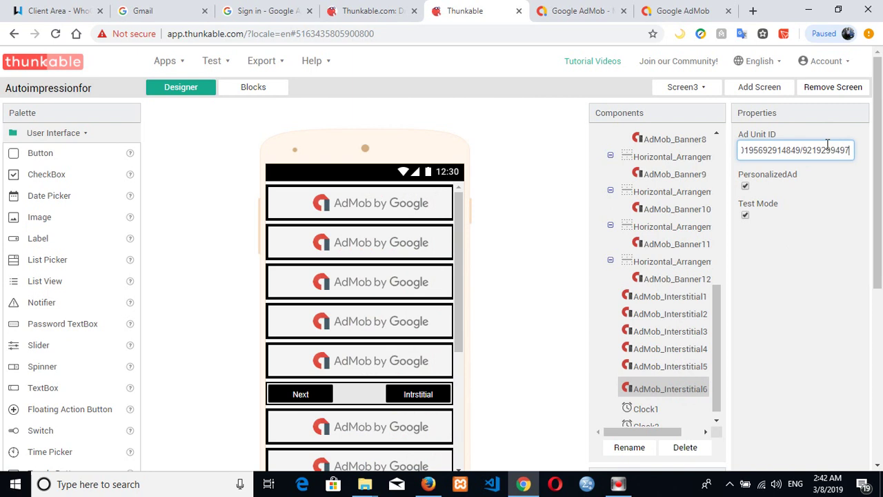
# Step: Save the app
pyautogui.moveTo(719, 315); pyautogui.dragTo(680, 75)
pyautogui.click(179, 69)
pyautogui.click(171, 194)
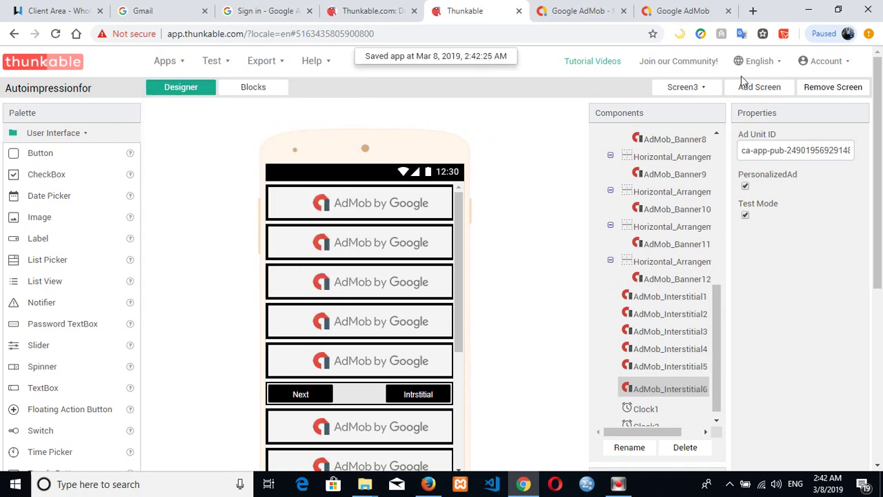
# Step: Switch the designer to Screen1 and scroll through its screen properties
pyautogui.click(684, 90)
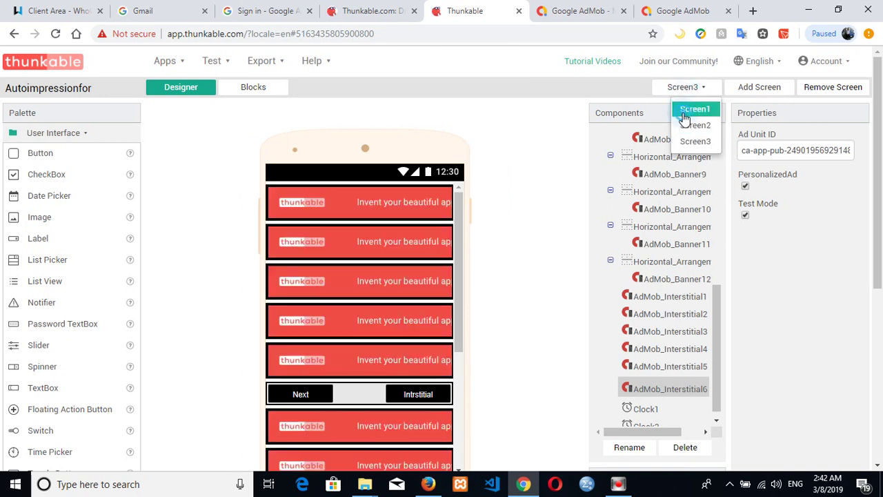
pyautogui.click(691, 111)
pyautogui.scroll(-1, 880, 138)
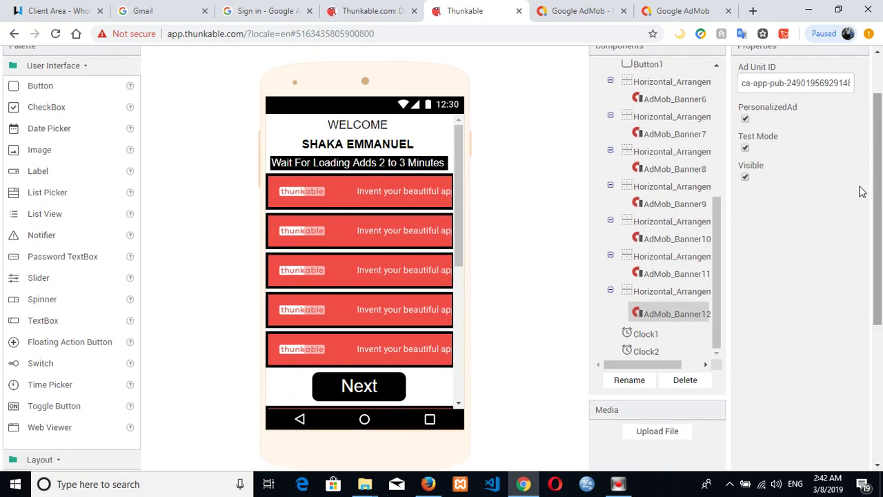
pyautogui.moveTo(717, 262); pyautogui.dragTo(719, 205)
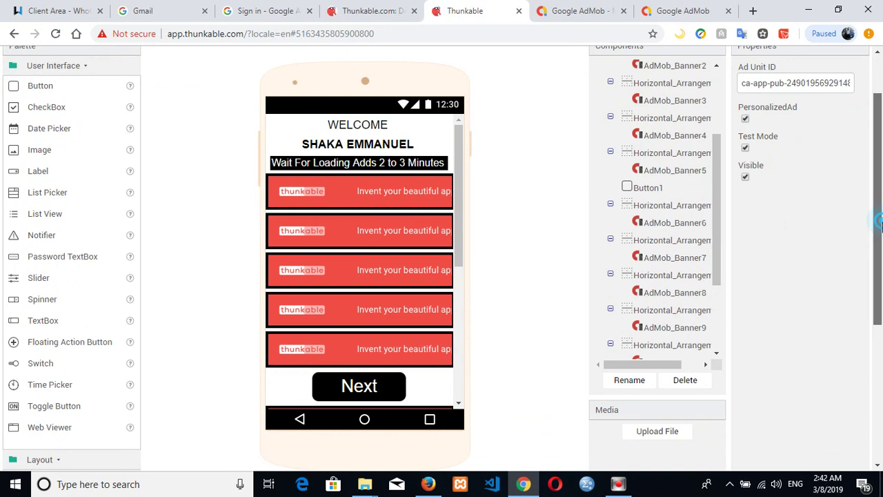
pyautogui.scroll(1, 354, 194)
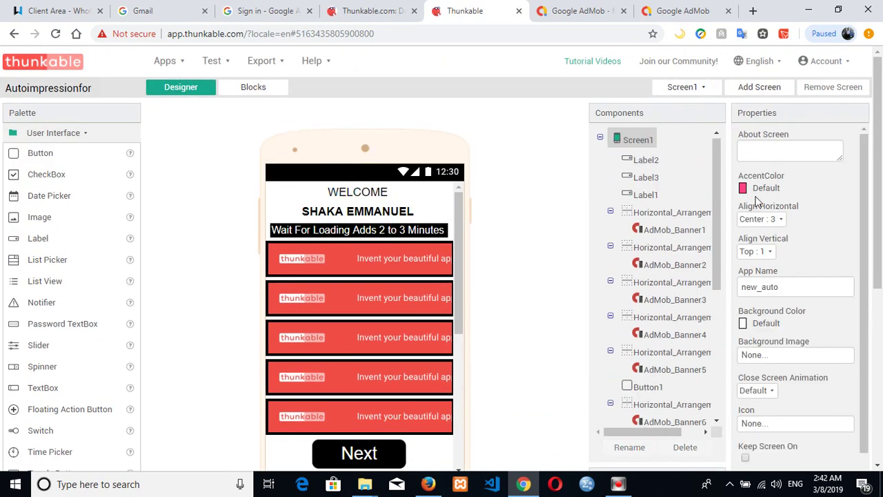
pyautogui.scroll(-1, 880, 158)
pyautogui.scroll(-1, 880, 159)
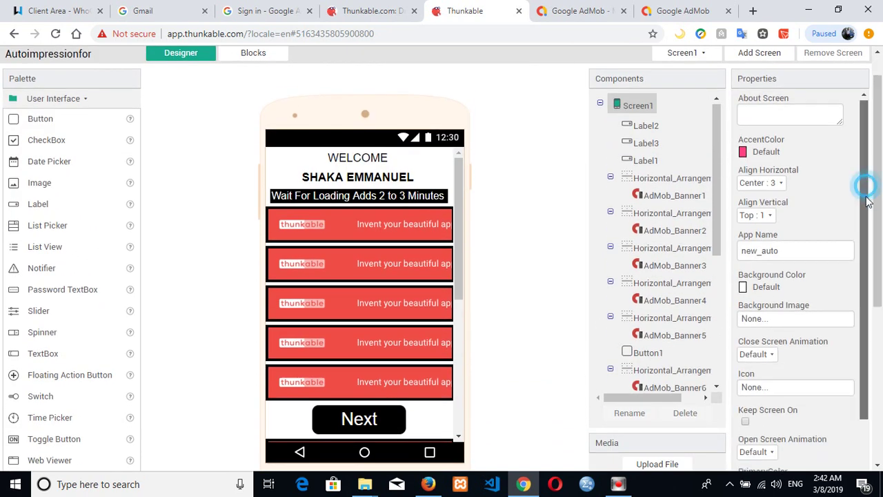
pyautogui.moveTo(867, 183); pyautogui.dragTo(880, 392)
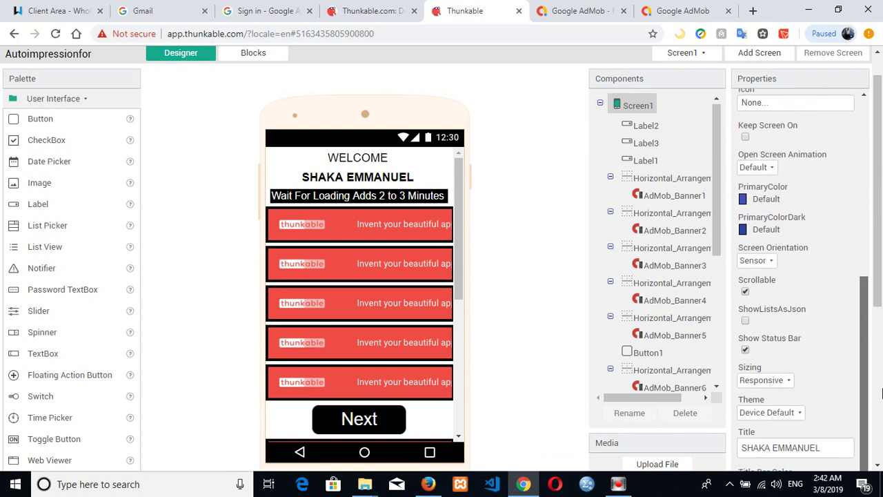
# Step: Check Screen1's Title value in the Properties panel
pyautogui.click(823, 447)
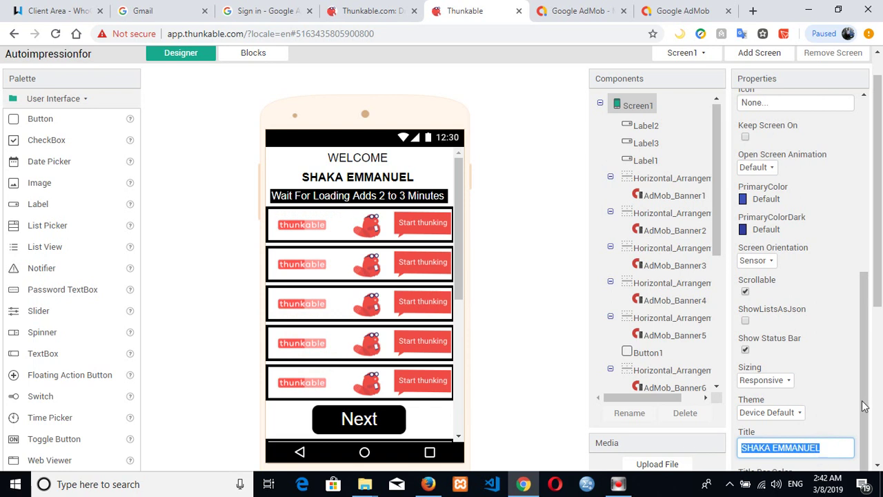
pyautogui.moveTo(870, 403); pyautogui.dragTo(866, 199)
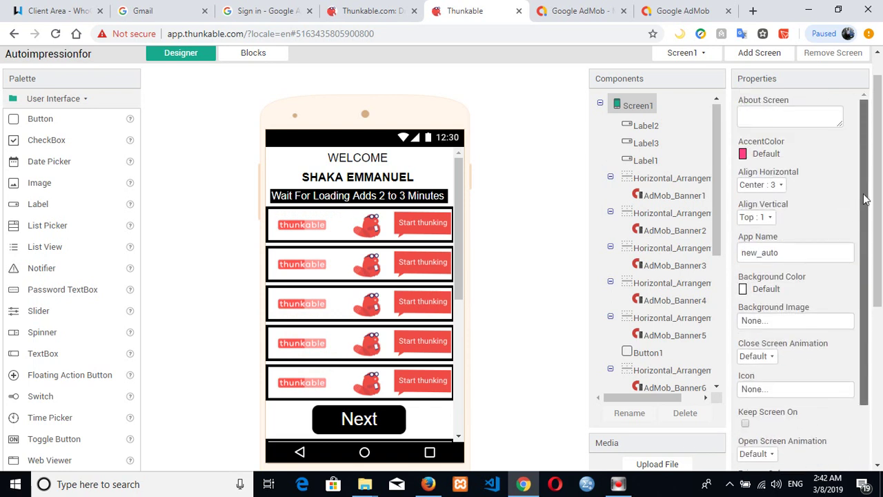
pyautogui.click(540, 129)
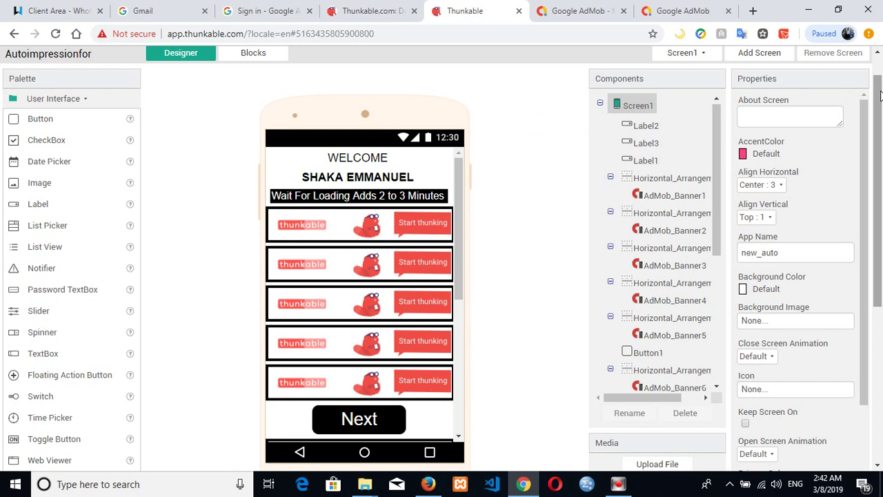
pyautogui.moveTo(877, 105); pyautogui.dragTo(867, 40)
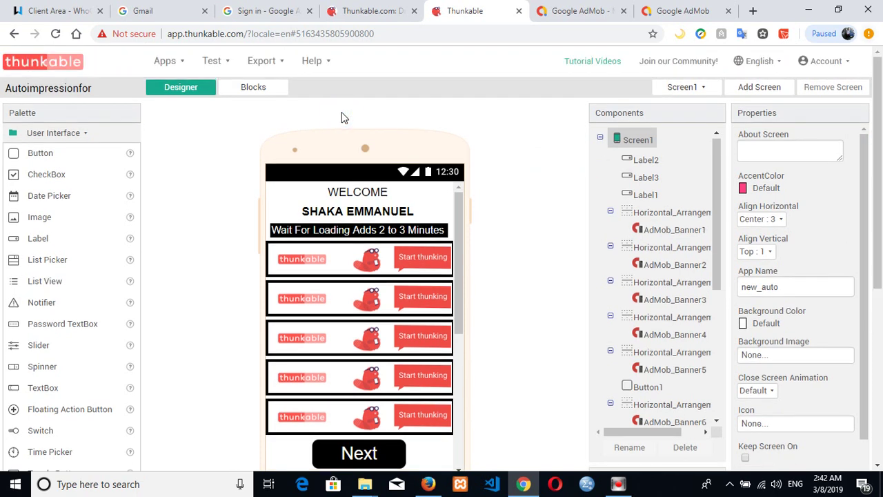
# Step: Export Autoimpressionfor with the 'App (save .apk to my computer)' option
pyautogui.click(175, 64)
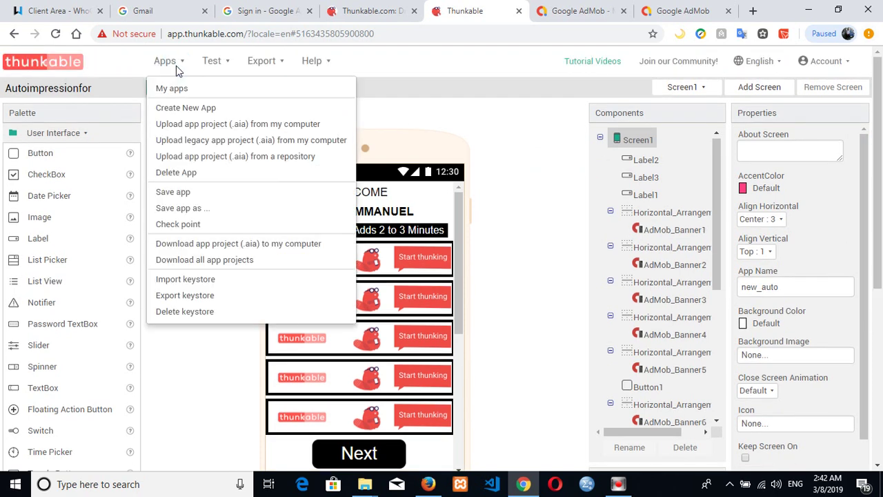
pyautogui.click(371, 72)
pyautogui.click(281, 63)
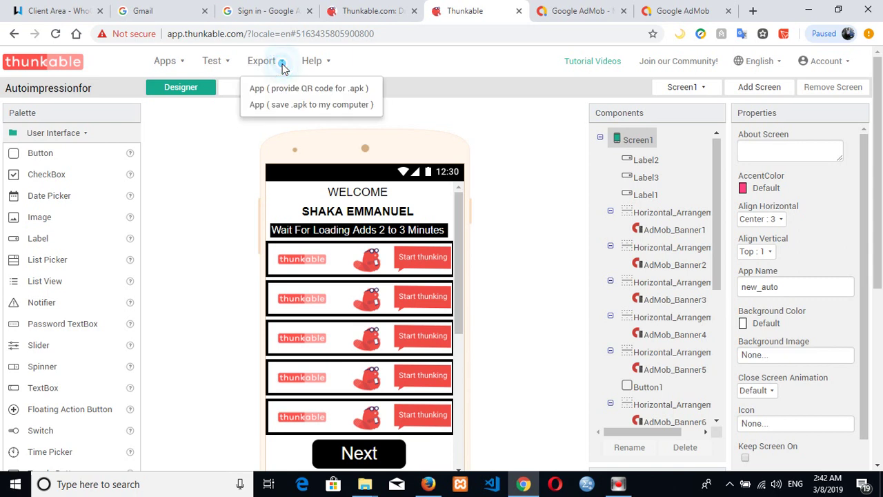
pyautogui.click(297, 105)
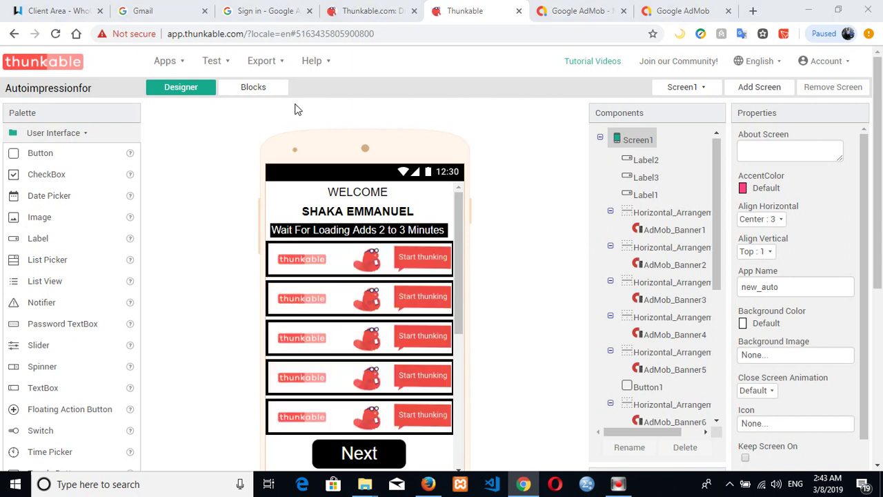
# Step: Open File Explorer on Downloads and locate the 4.69 MB Autoimpressionfor APK
pyautogui.press('super+e')
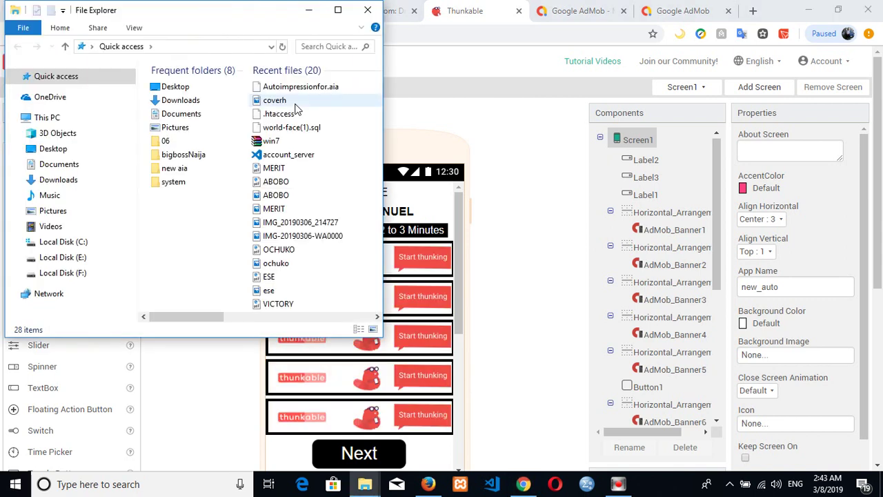
pyautogui.click(62, 178)
pyautogui.click(215, 180)
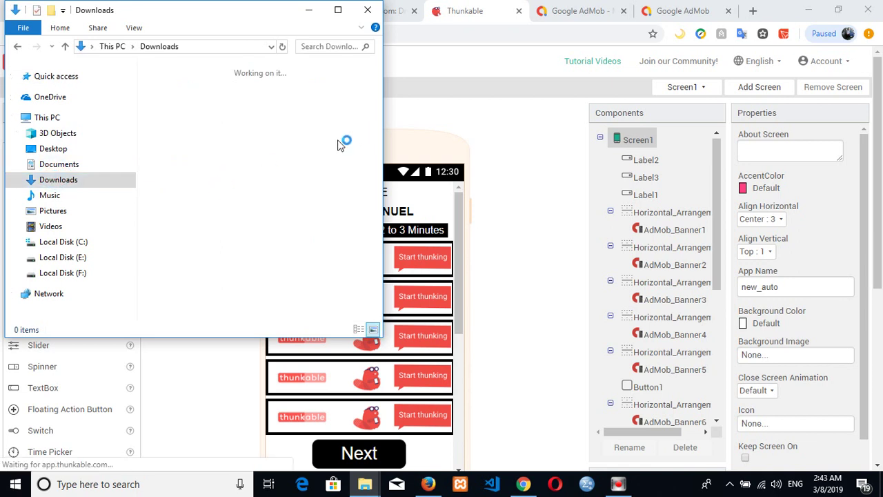
pyautogui.click(255, 193)
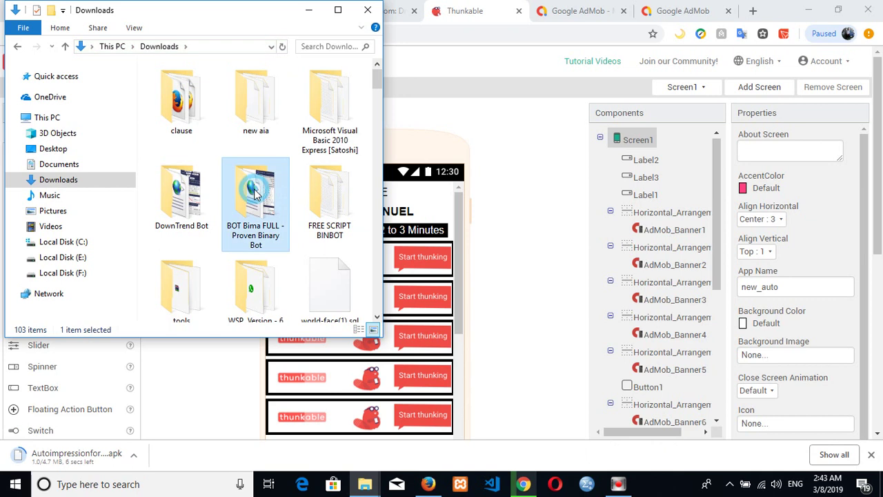
pyautogui.press('a')
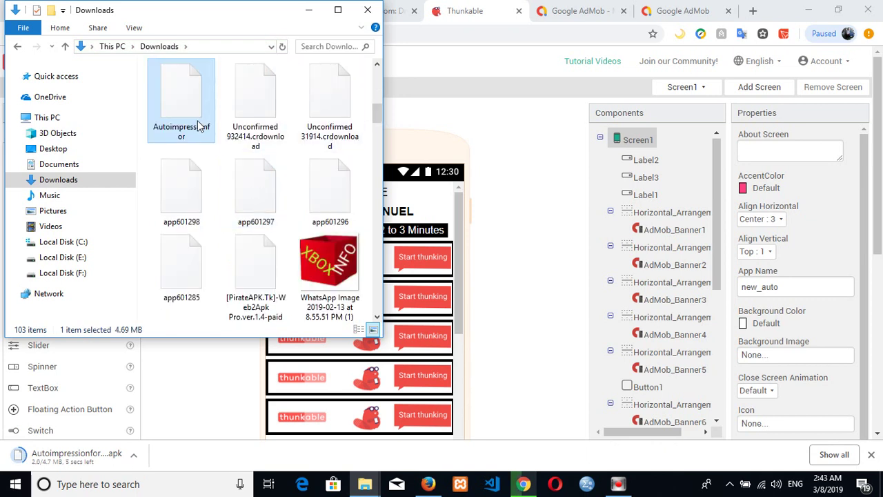